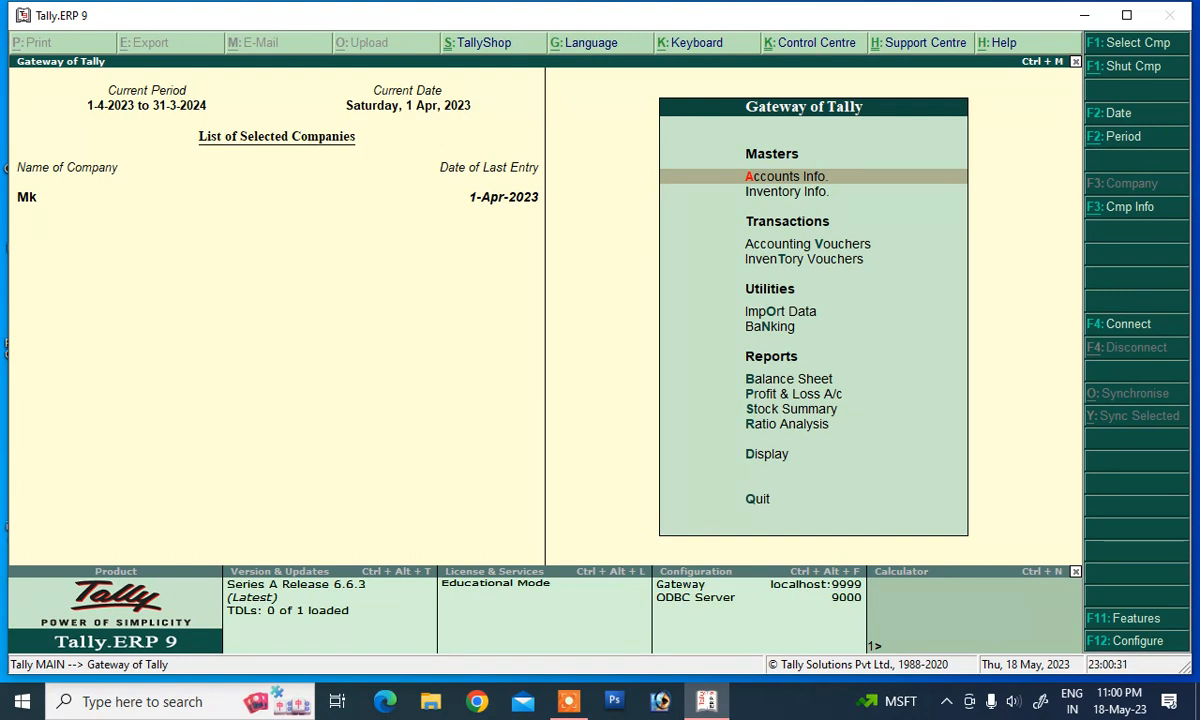
# Step: Start creating a new ledger and enter the customer's full name
pyautogui.press('Down')
pyautogui.press('Up')
pyautogui.press('Return')
pyautogui.press('Down')
pyautogui.press('Return')
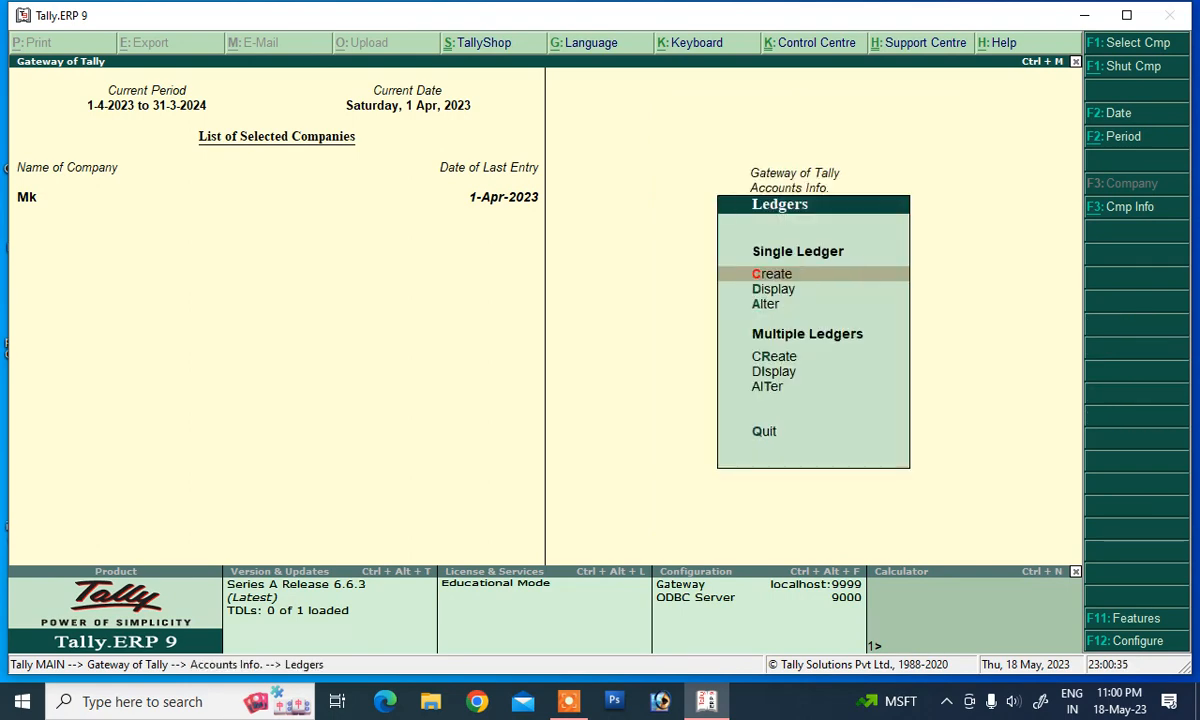
pyautogui.press('Return')
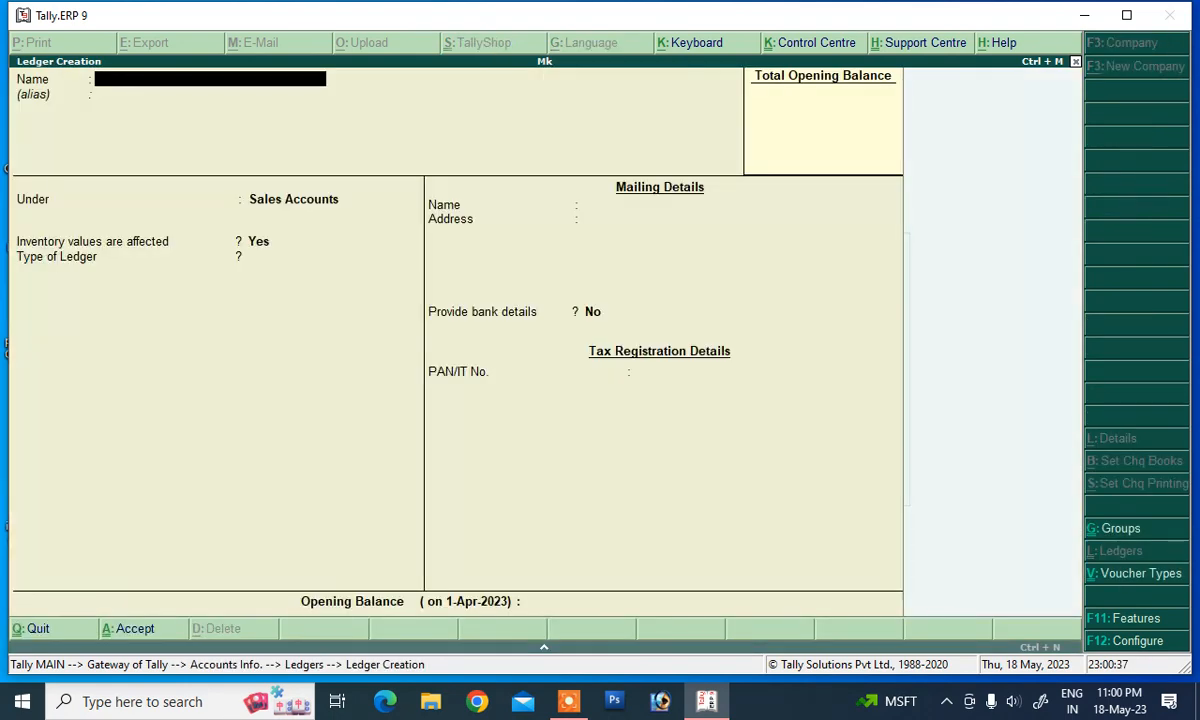
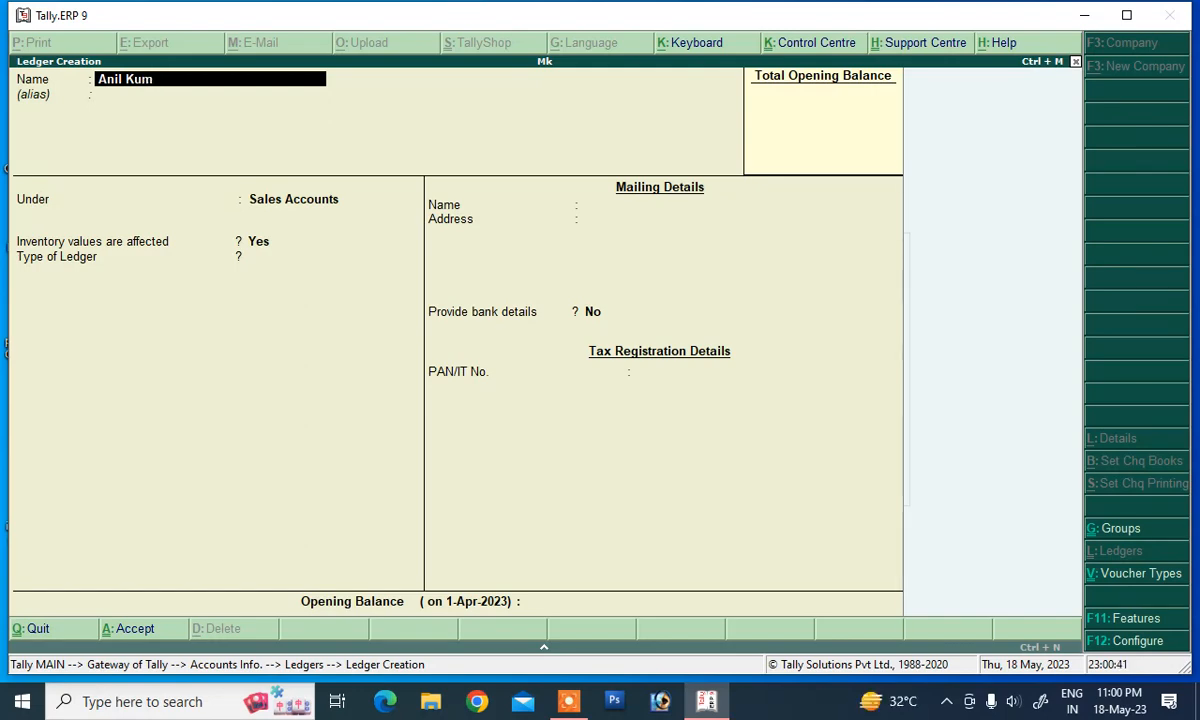
pyautogui.press('Return')
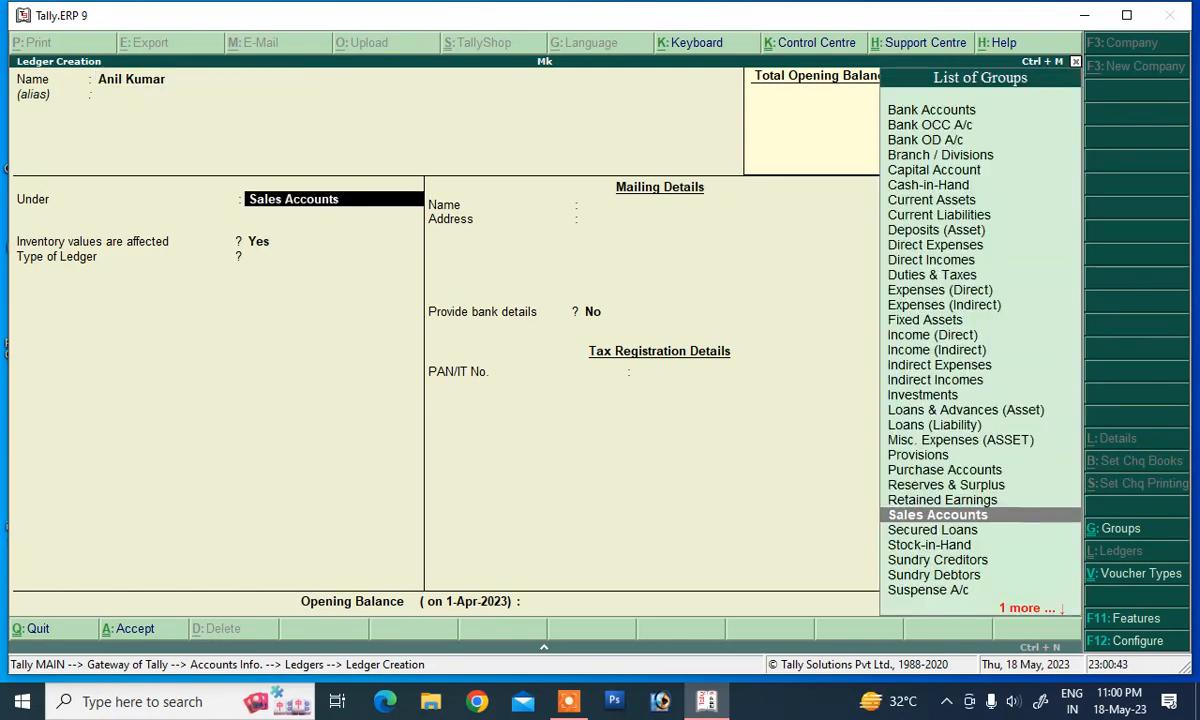
# Step: Place the ledger under Sundry Debtors, keep the India/Bihar defaults, and save it
pyautogui.write('S')
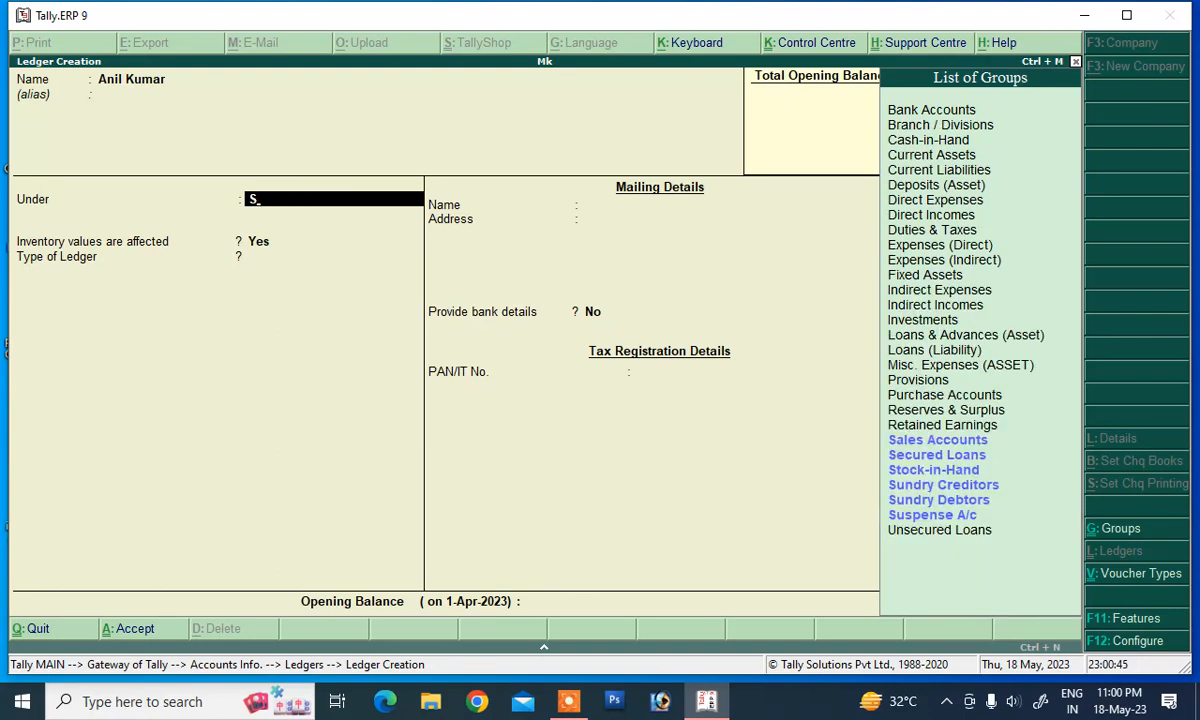
pyautogui.press('Down')
pyautogui.press('Down')
pyautogui.press('Down')
pyautogui.press('Down')
pyautogui.press('Down')
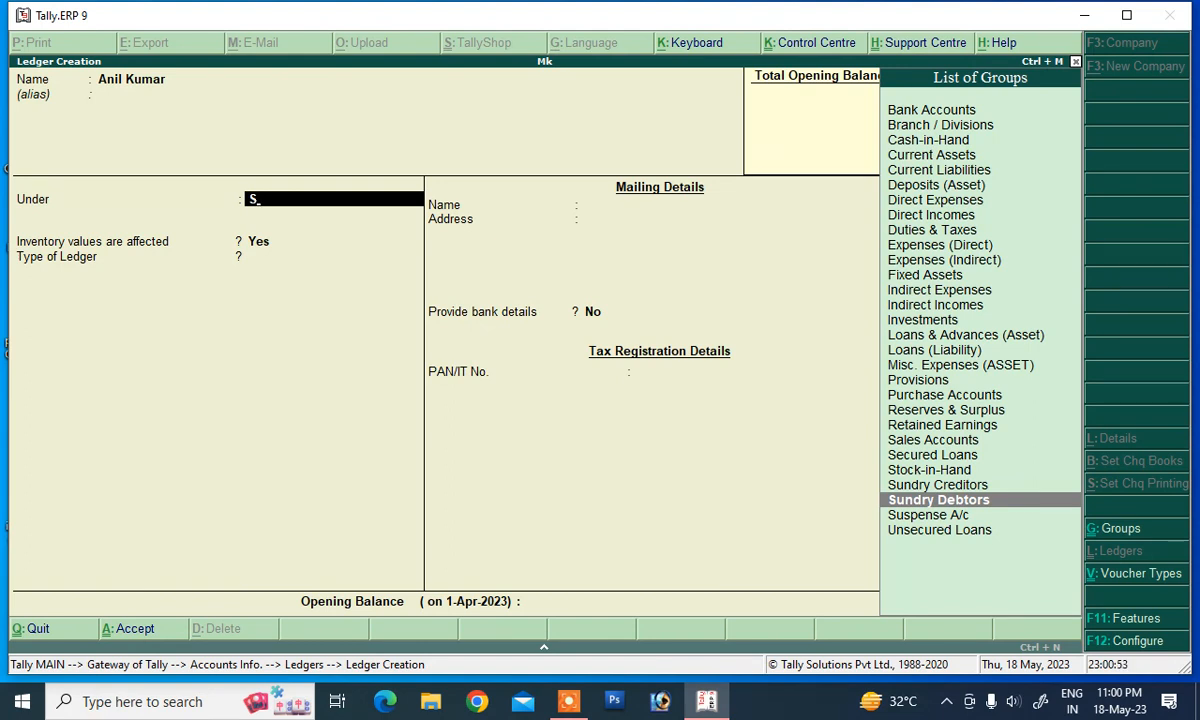
pyautogui.press('Return')
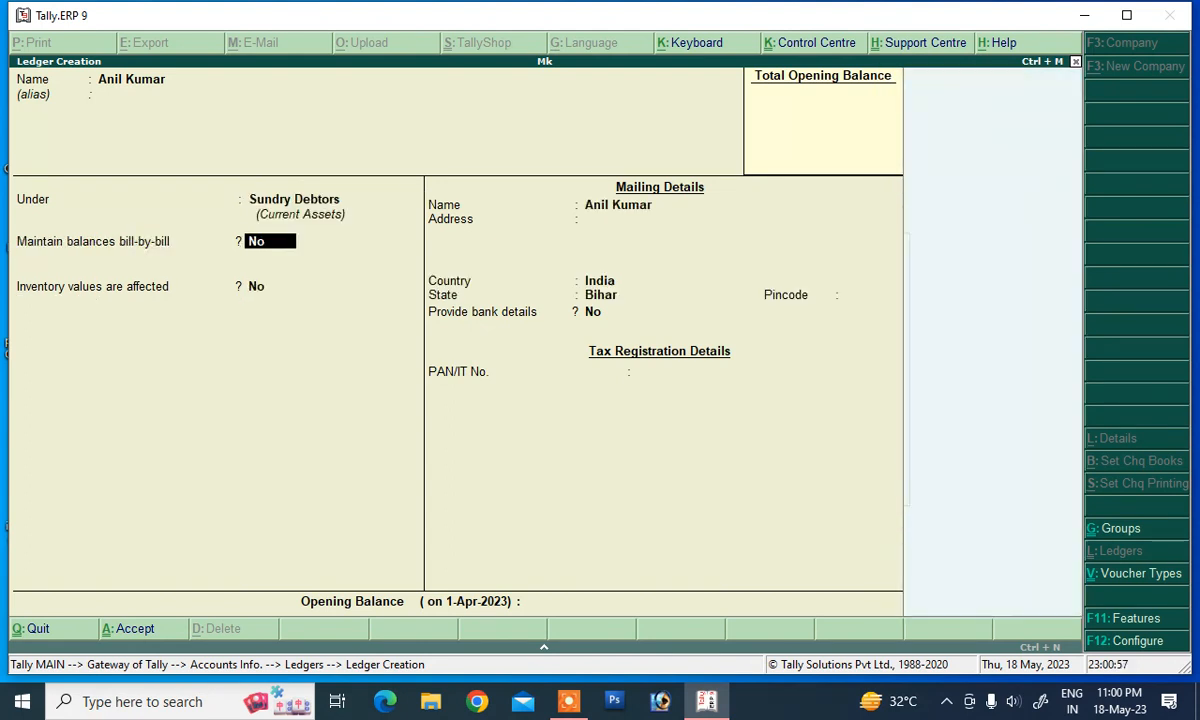
pyautogui.press('Return')
pyautogui.press('Return')
pyautogui.press('Return')
pyautogui.press('Return')
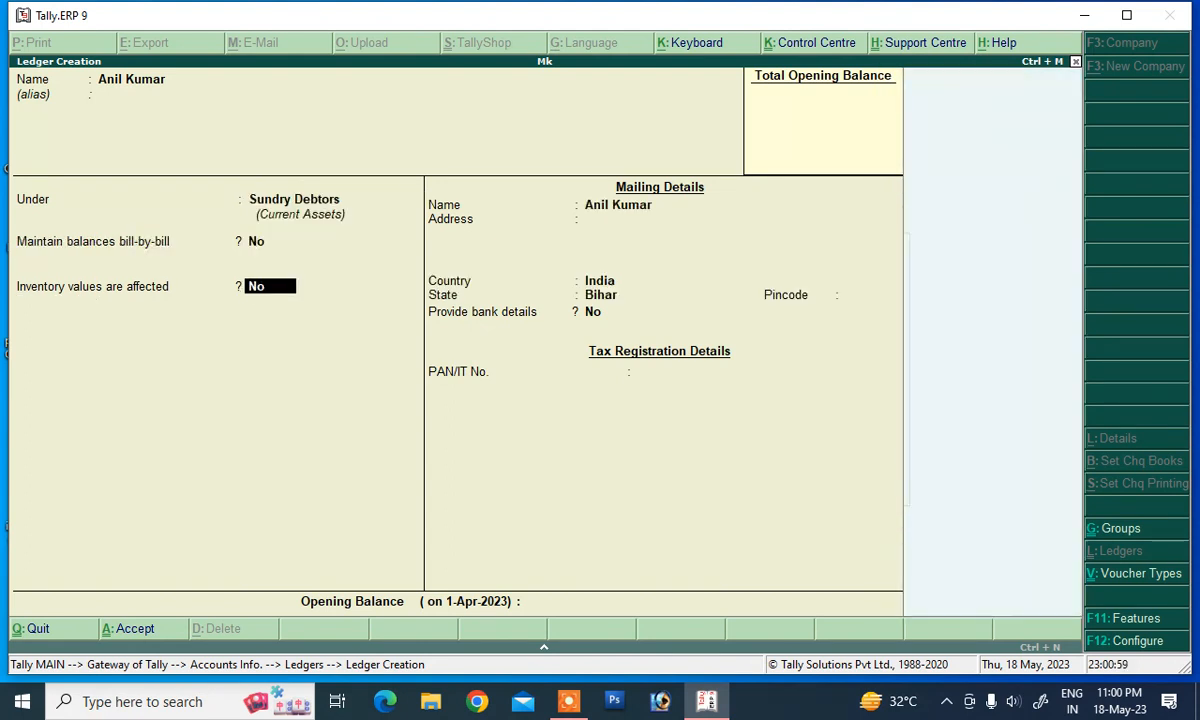
pyautogui.press('Return')
pyautogui.press('Return')
pyautogui.press('Return')
pyautogui.press('Return')
pyautogui.press('Return')
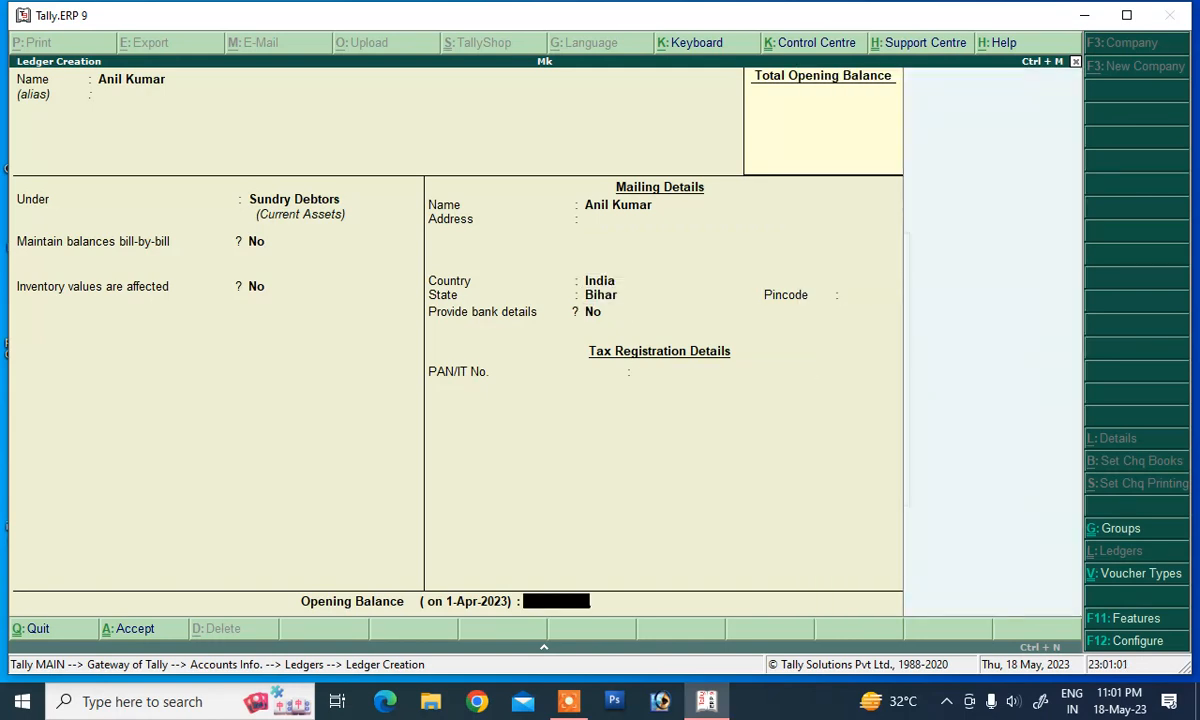
pyautogui.press('Return')
pyautogui.press('Return')
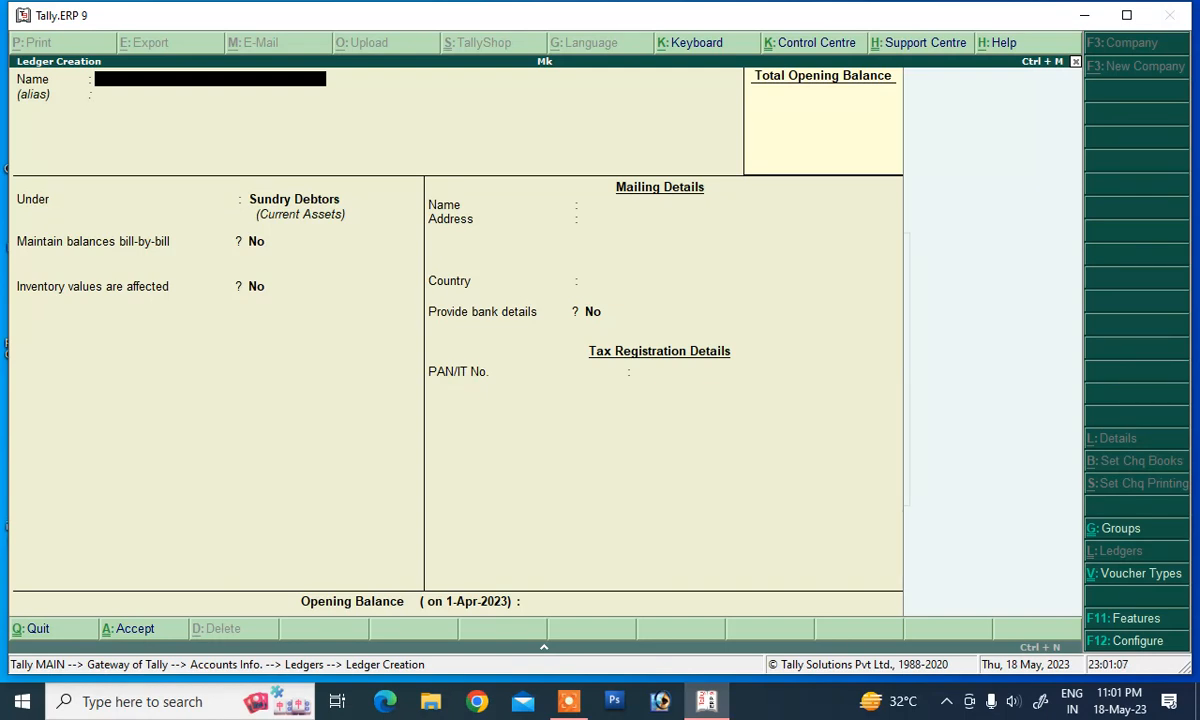
# Step: Quit the blank ledger form and go back to the Gateway of Tally
pyautogui.press('Escape')
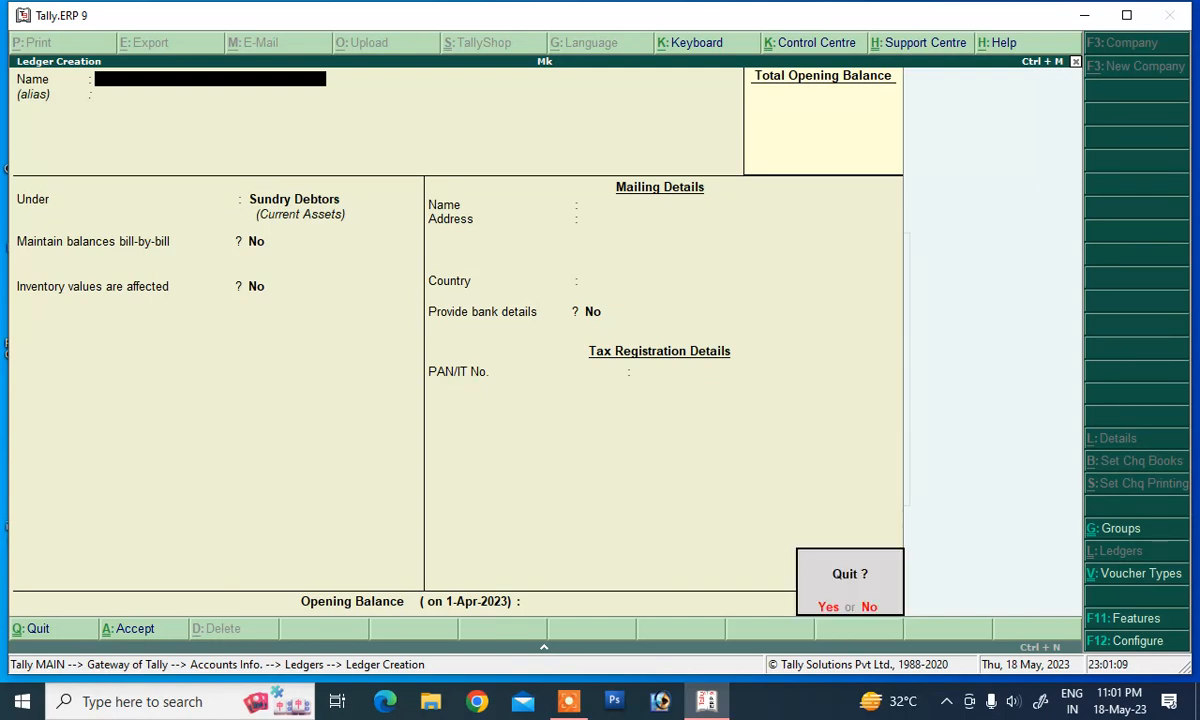
pyautogui.press('y')
pyautogui.press('Escape')
pyautogui.press('Escape')
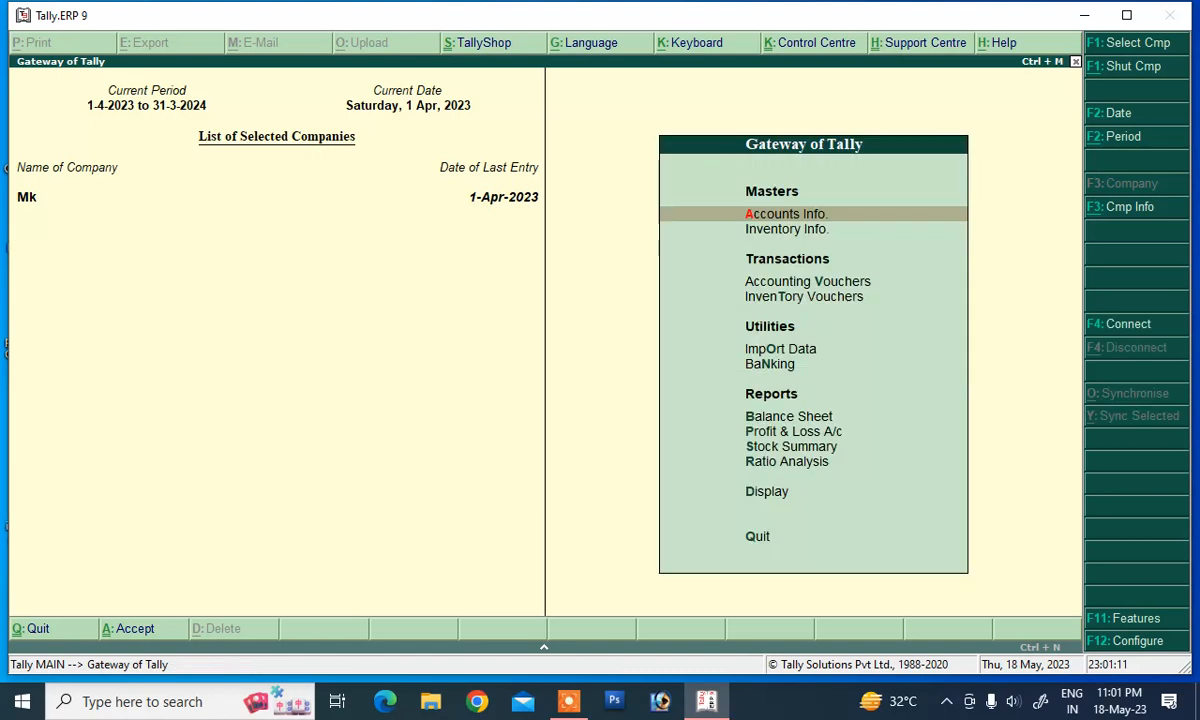
pyautogui.press('Down')
pyautogui.press('Down')
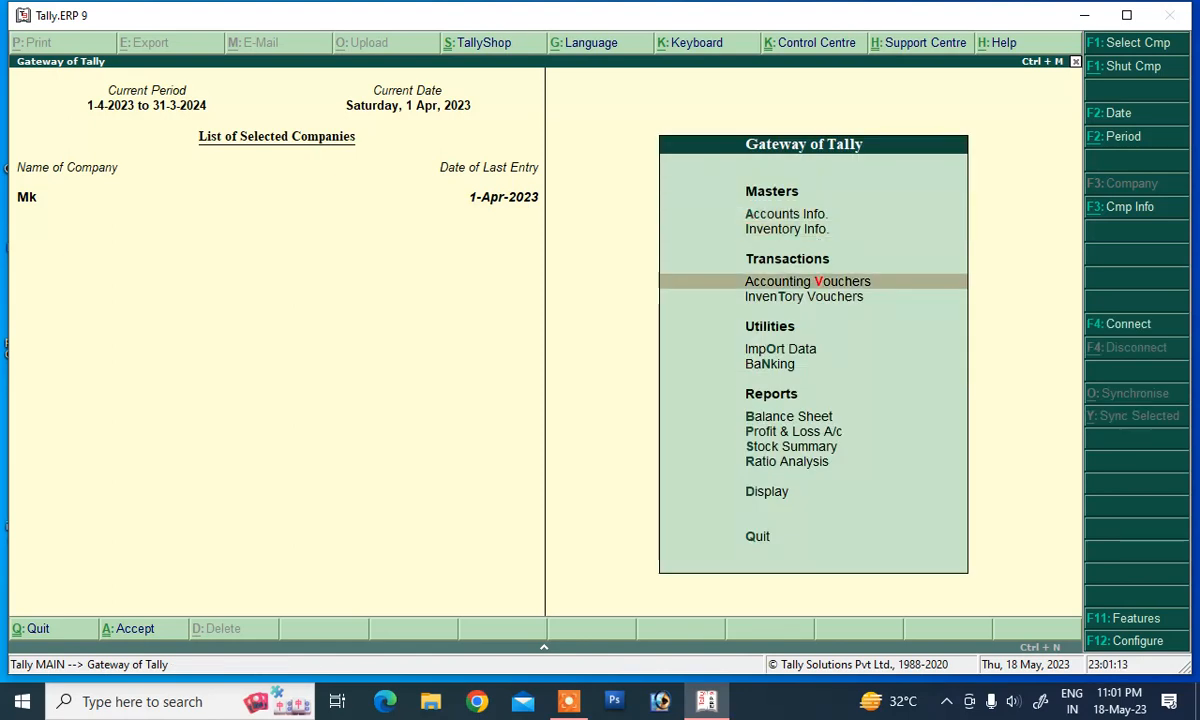
# Step: Open a Sales voucher and enter reference number 01
pyautogui.press('Return')
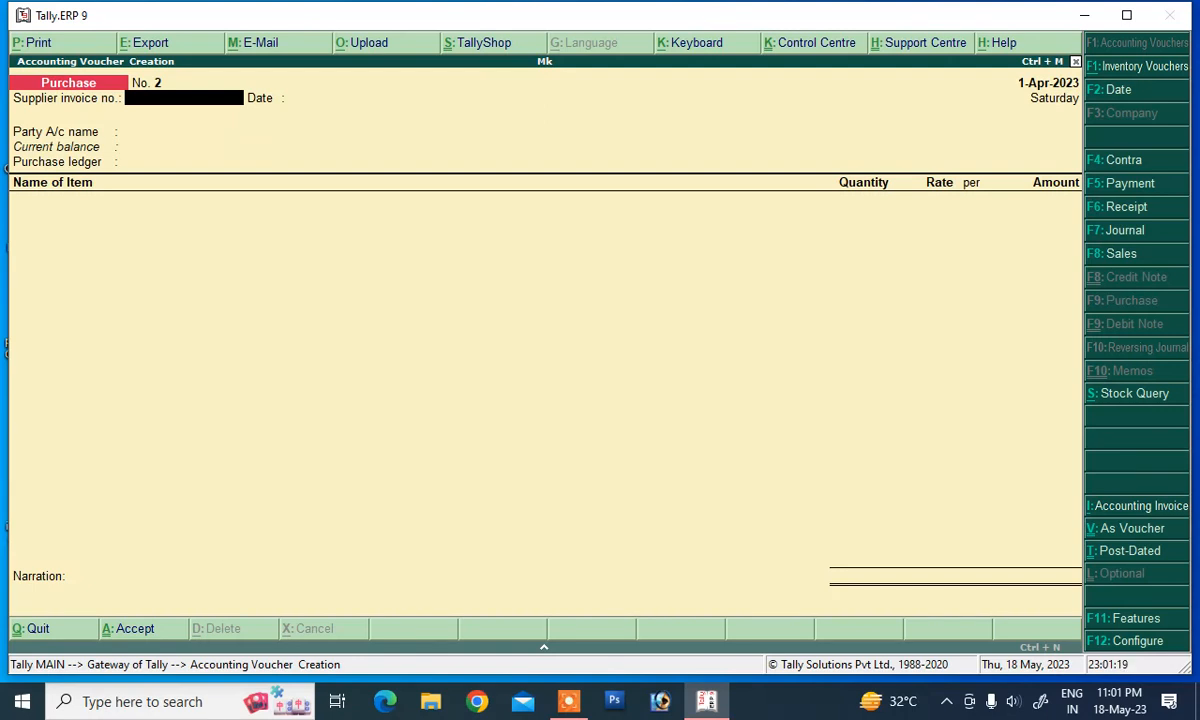
pyautogui.click(1112, 256)
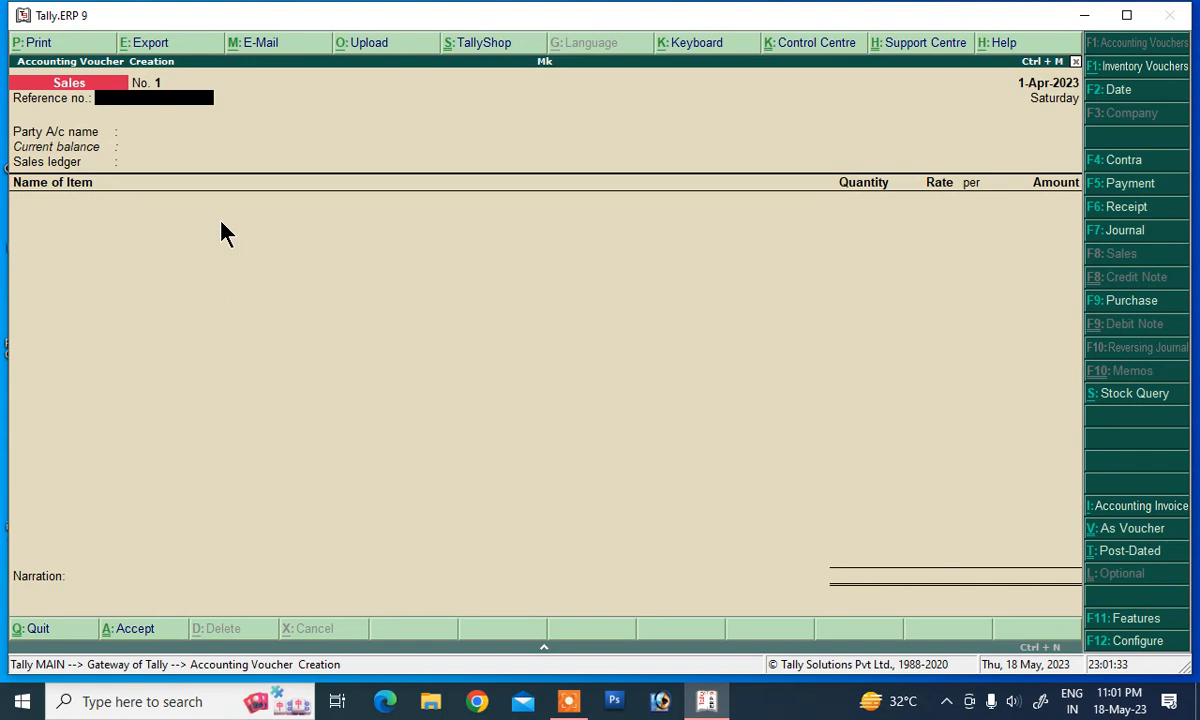
pyautogui.write('01')
pyautogui.press('Return')
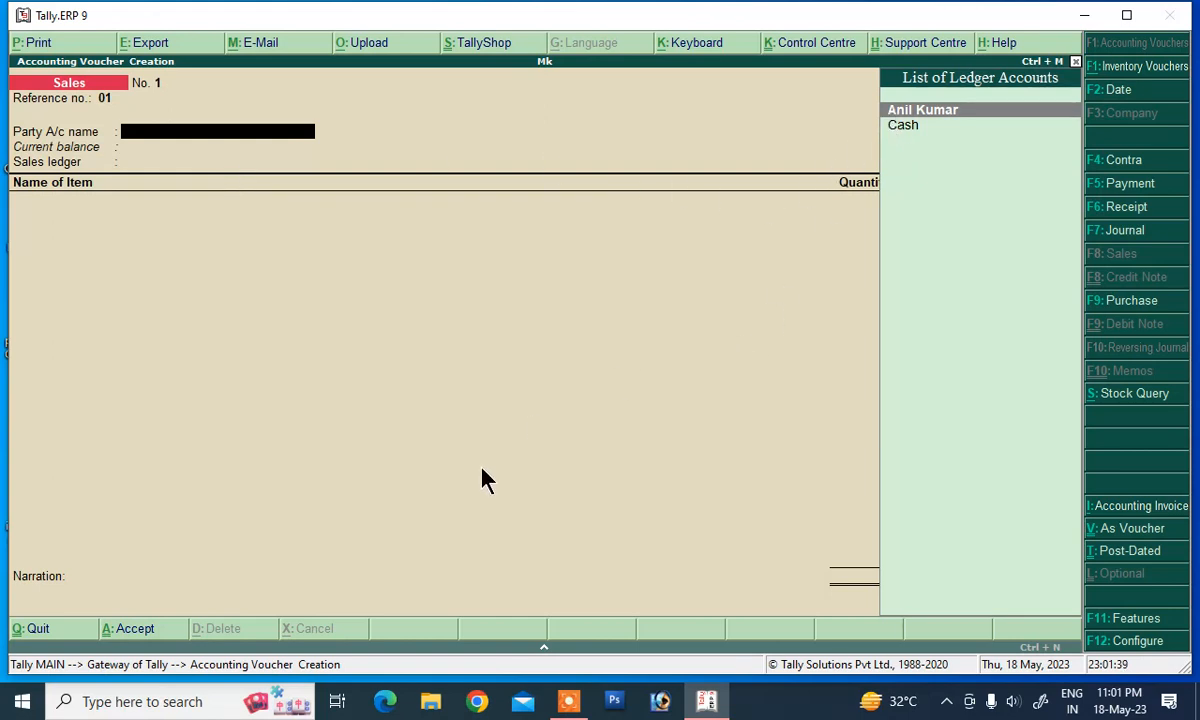
# Step: Choose the customer as party, accept party details with state Bihar, and keep the Sales ledger
pyautogui.press('Return')
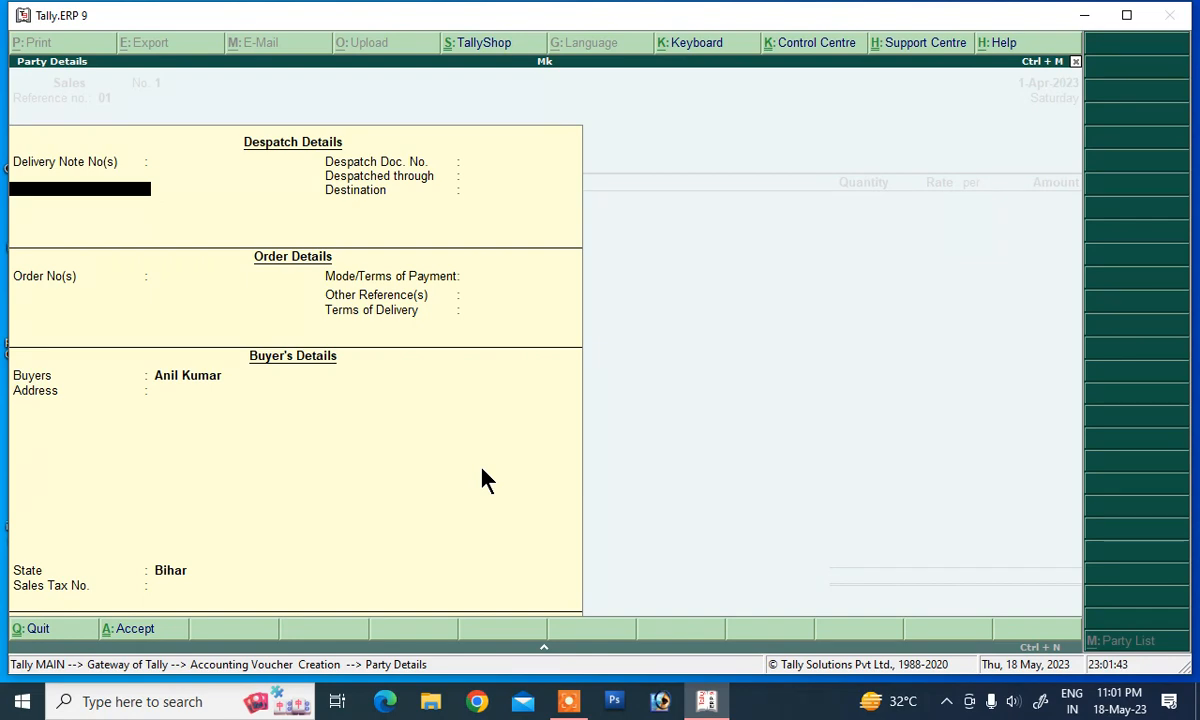
pyautogui.press('Return')
pyautogui.press('Return')
pyautogui.press('Return')
pyautogui.press('Return')
pyautogui.press('Return')
pyautogui.press('Return')
pyautogui.press('Return')
pyautogui.press('Return')
pyautogui.press('Return')
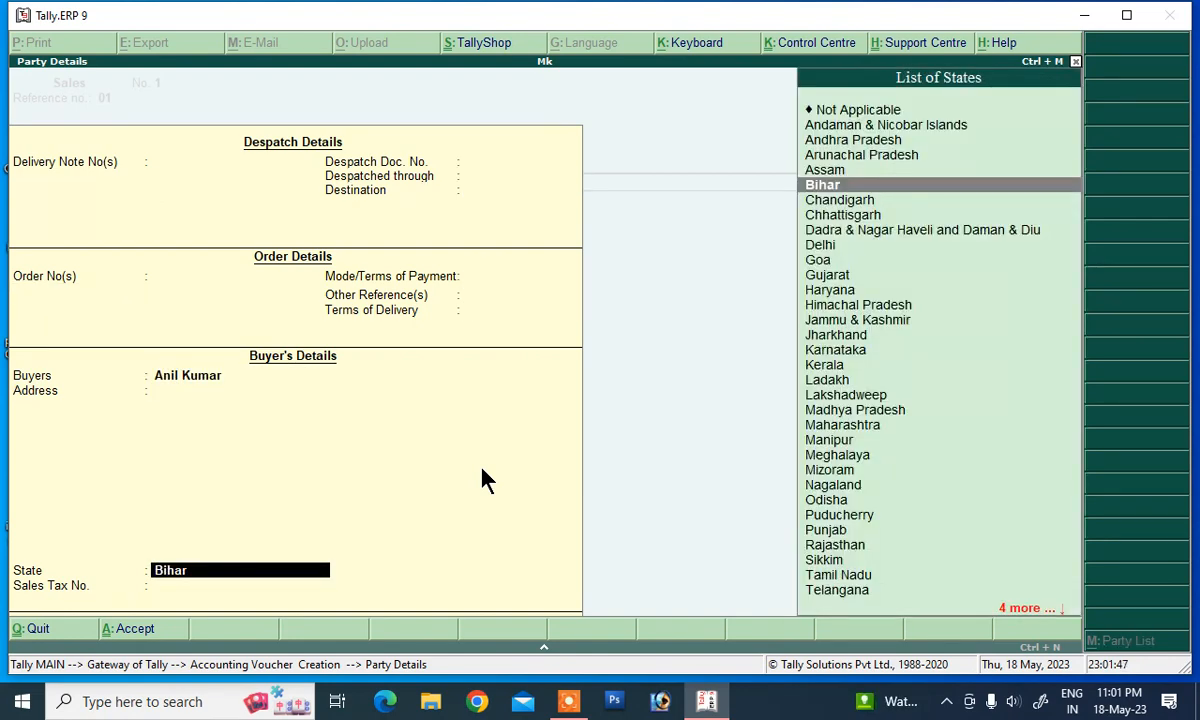
pyautogui.press('Return')
pyautogui.press('Return')
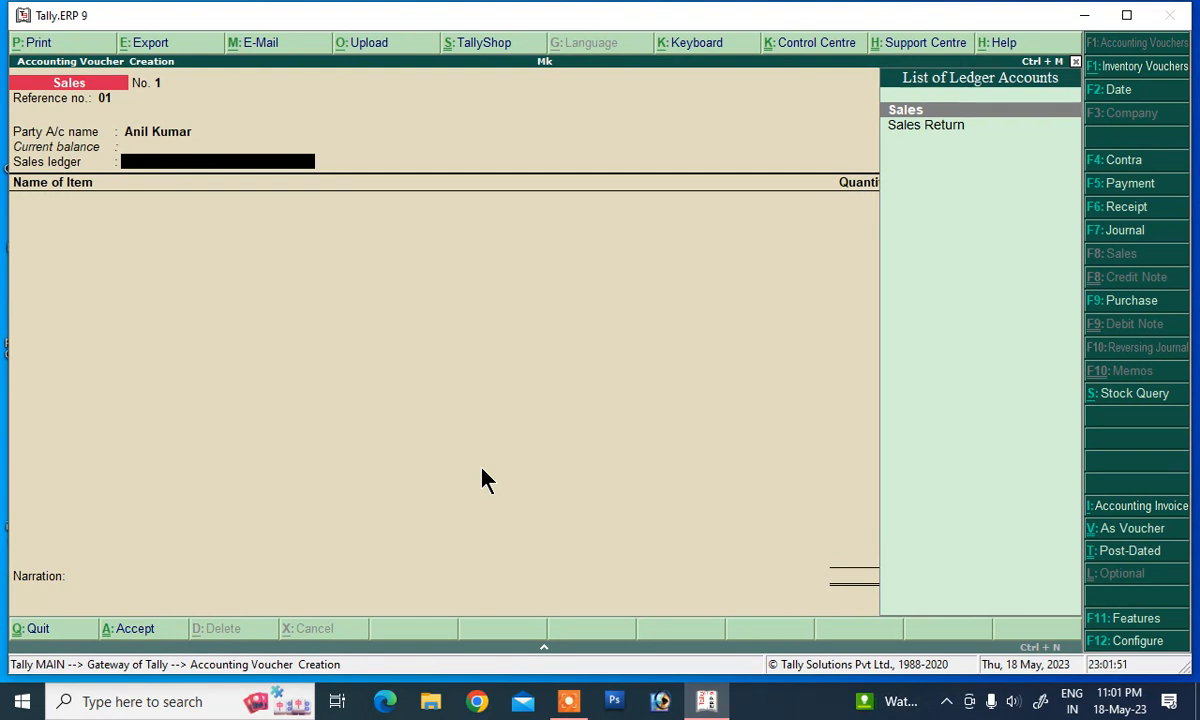
pyautogui.press('Down')
pyautogui.press('Up')
# Step: On the Sales ledger, add 50 pc Mouse at 750.00 for 37,500.00
pyautogui.press('Return')
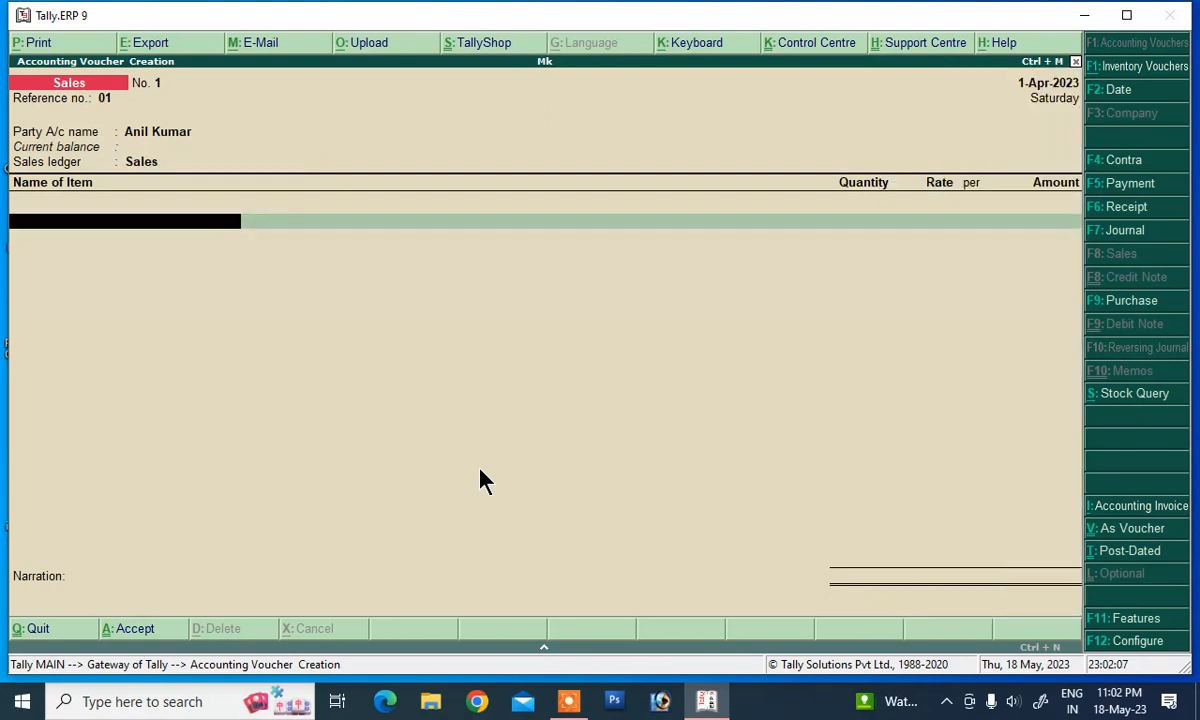
pyautogui.write('M')
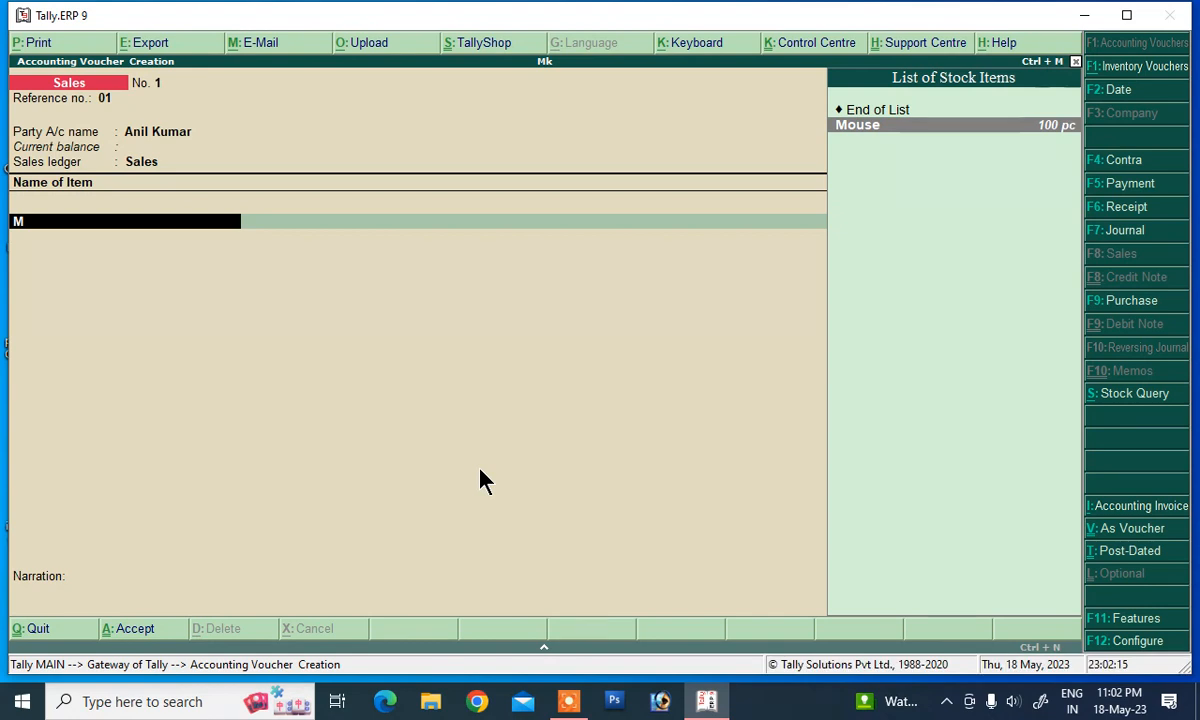
pyautogui.press('Return')
pyautogui.write('50')
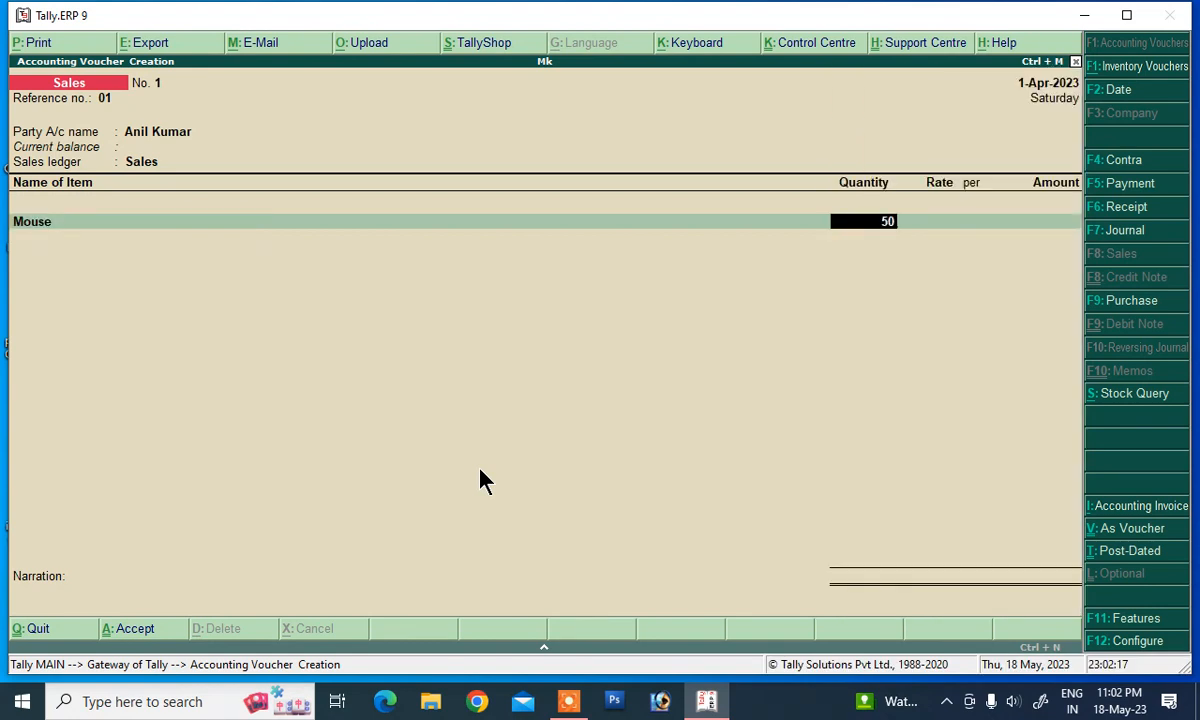
pyautogui.press('Return')
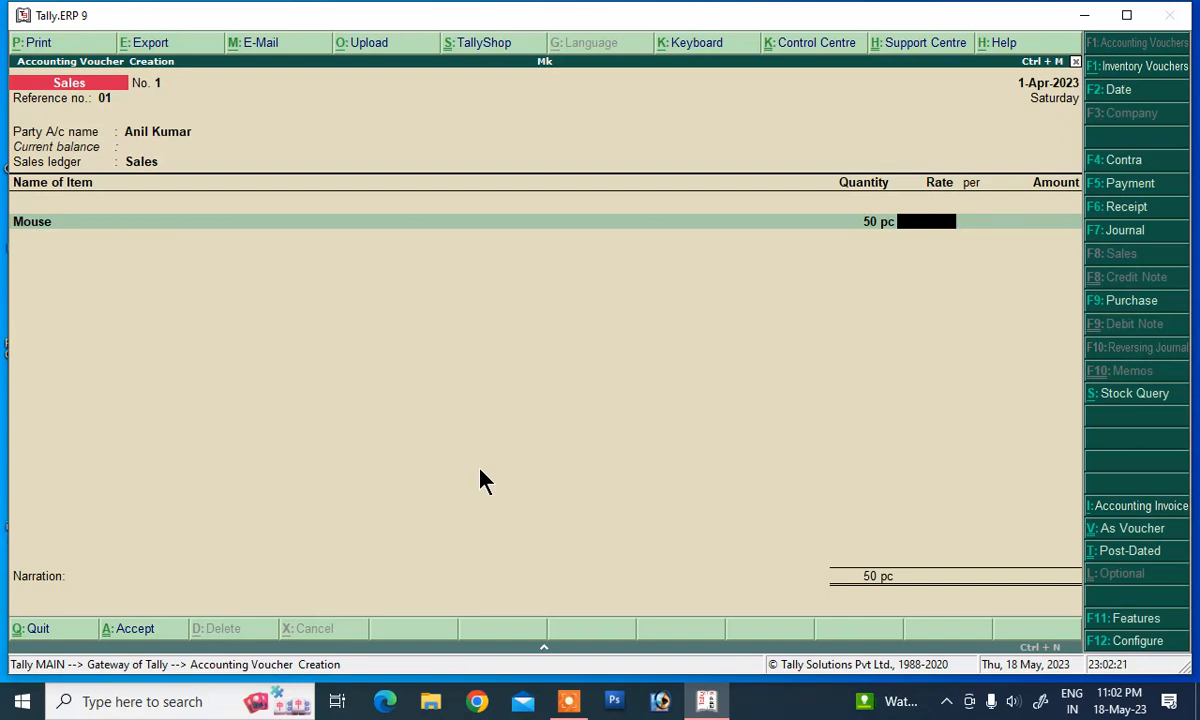
pyautogui.write('5')
pyautogui.press('BackSpace')
pyautogui.write('750')
pyautogui.press('Return')
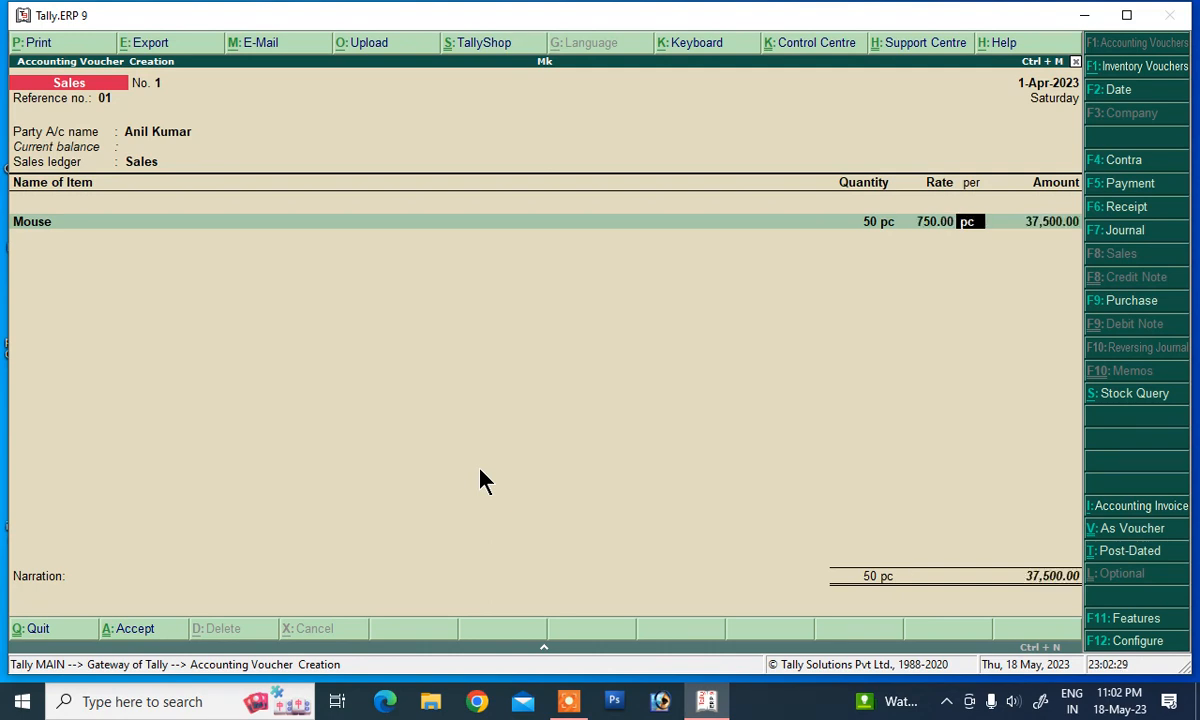
pyautogui.press('Return')
pyautogui.press('Return')
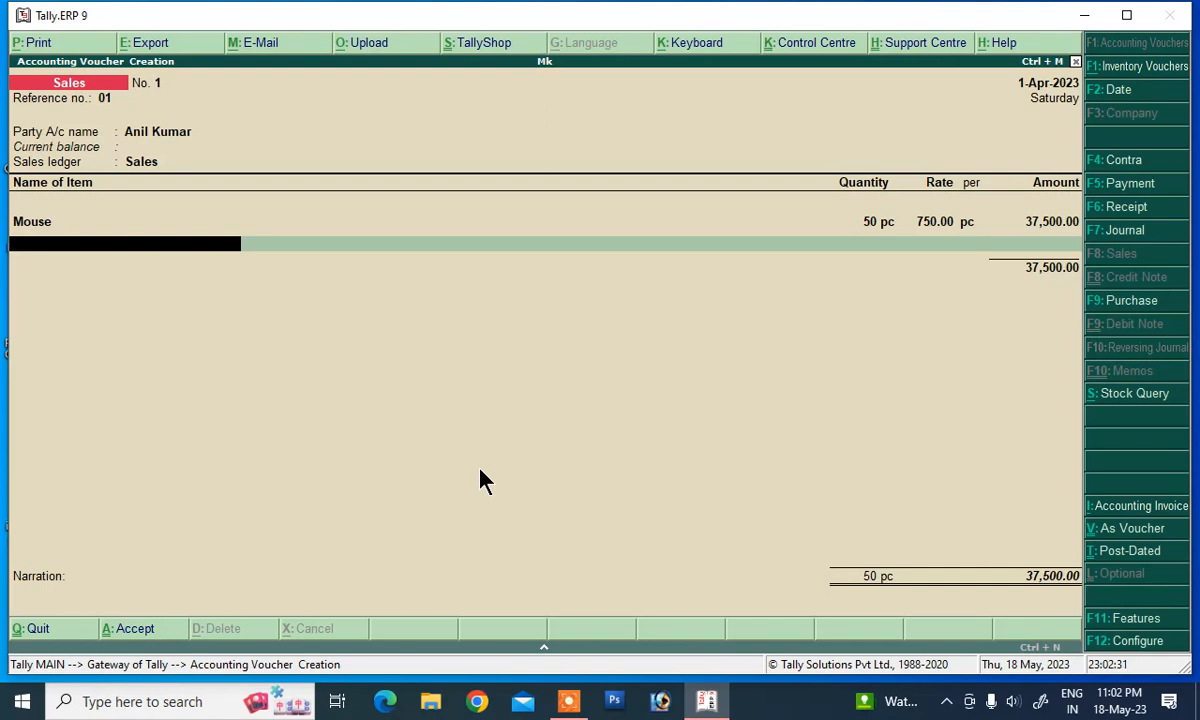
# Step: Add the narration 'being sold', accept the voucher, and return to the Gateway
pyautogui.press('Return')
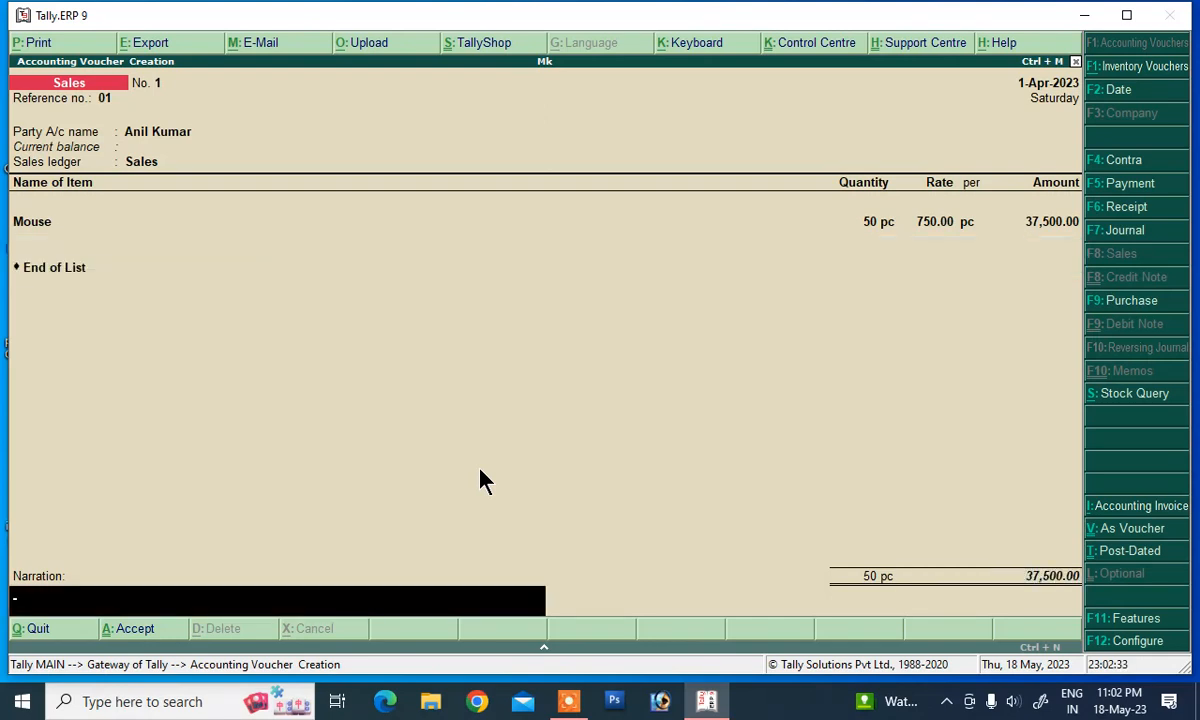
pyautogui.write('beig')
pyautogui.press('BackSpace')
pyautogui.write('ng sold')
pyautogui.press('Return')
pyautogui.press('Return')
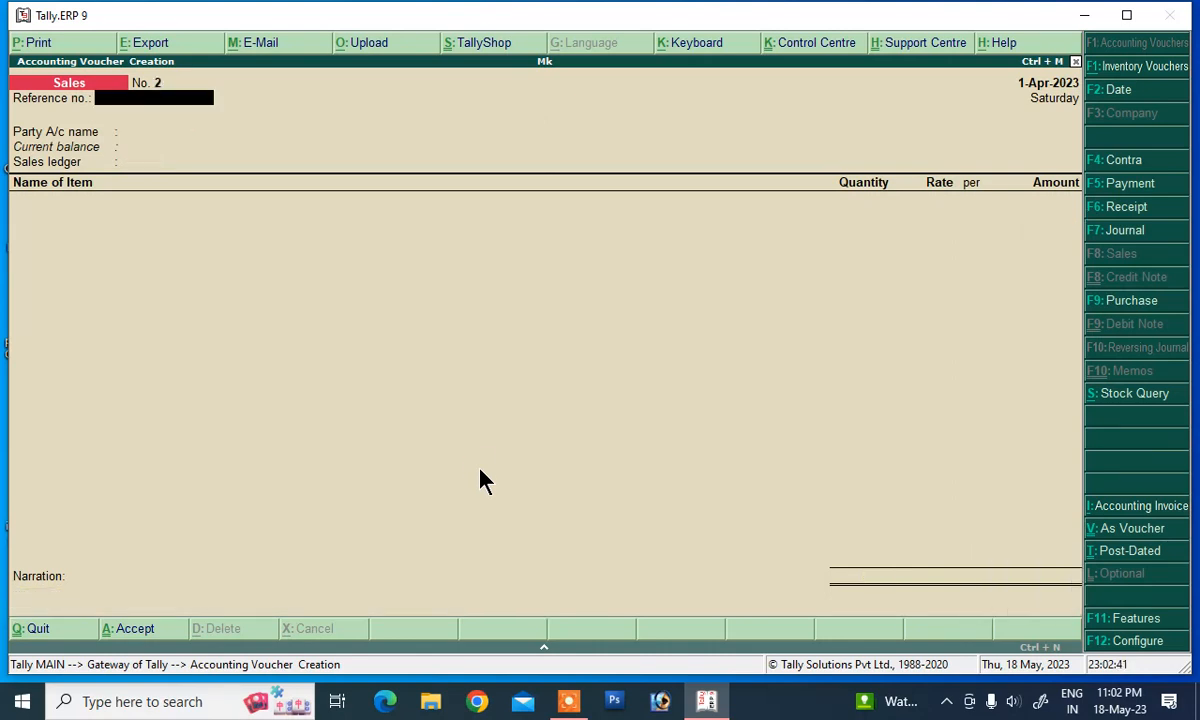
pyautogui.press('Escape')
pyautogui.press('Escape')
pyautogui.press('Escape')
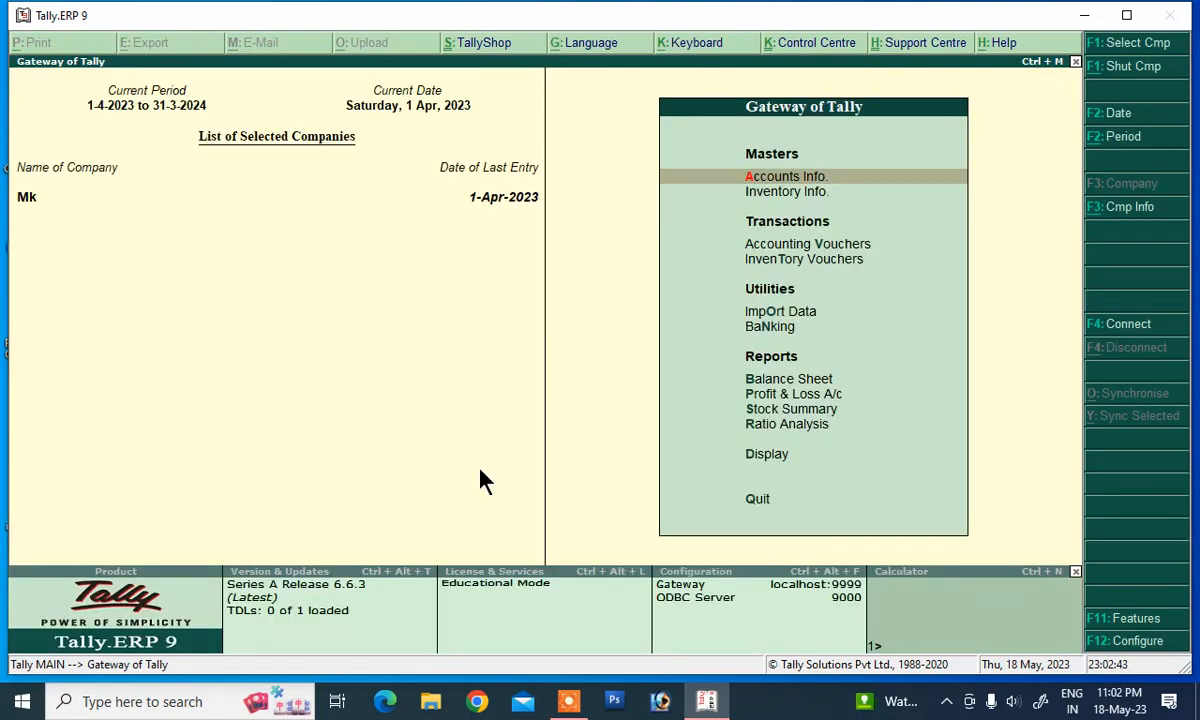
pyautogui.press('Down')
pyautogui.press('Down')
pyautogui.press('Down')
pyautogui.press('Down')
pyautogui.press('Down')
pyautogui.press('Down')
pyautogui.press('Down')
pyautogui.press('Down')
pyautogui.press('Down')
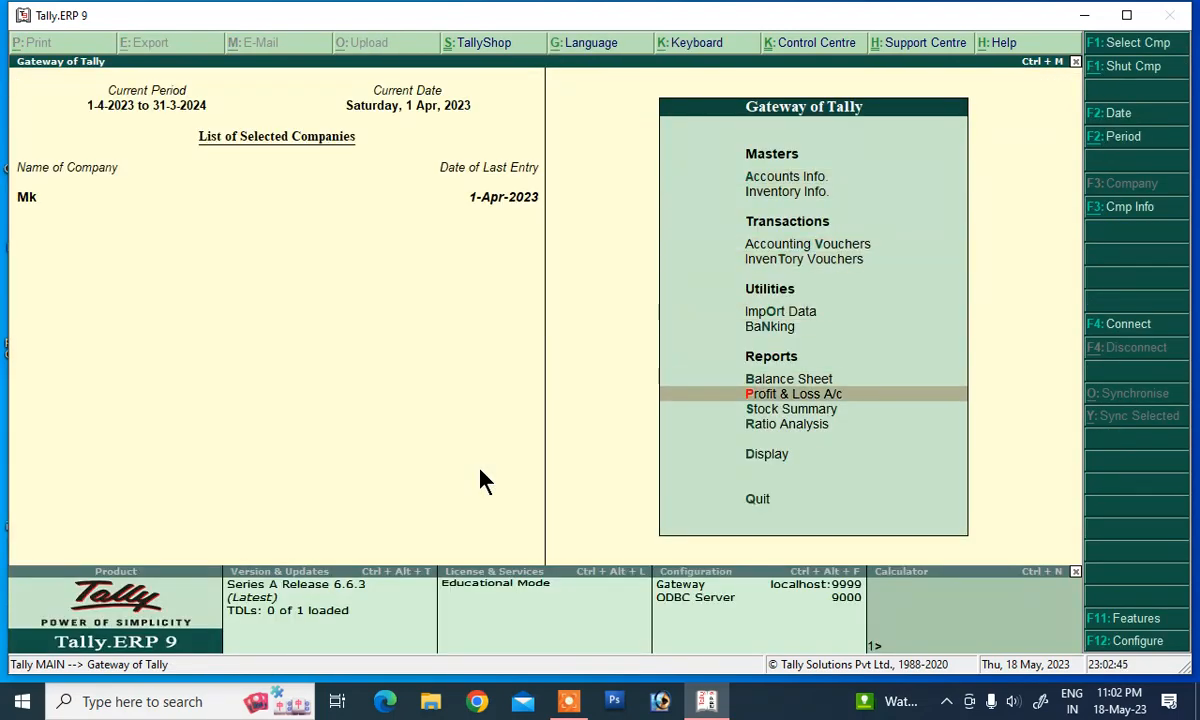
pyautogui.press('Down')
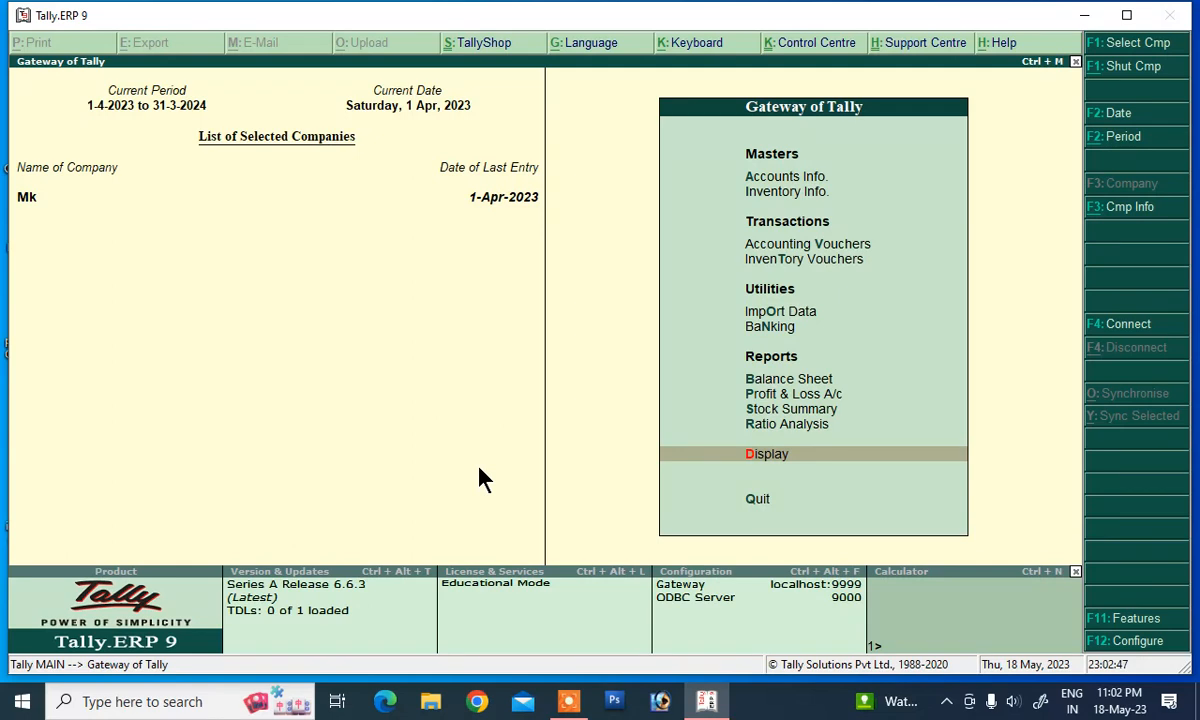
pyautogui.press('Return')
pyautogui.press('Down')
pyautogui.press('Down')
pyautogui.press('Down')
pyautogui.press('Down')
pyautogui.press('Down')
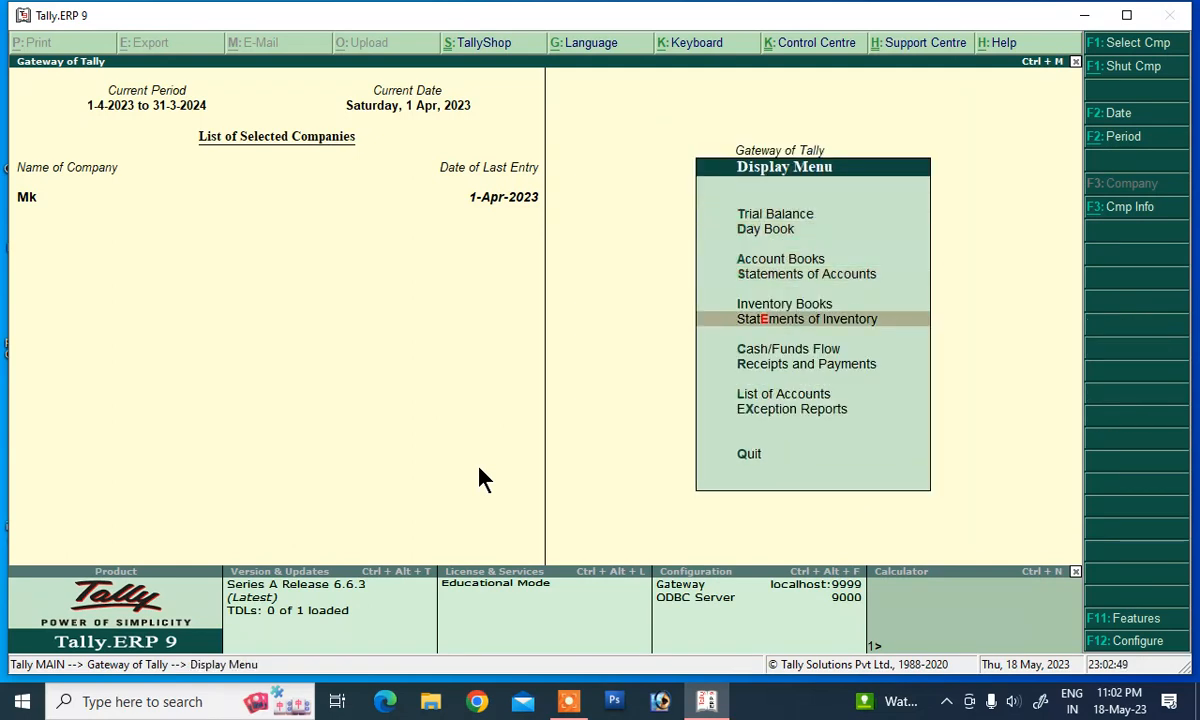
pyautogui.press('Return')
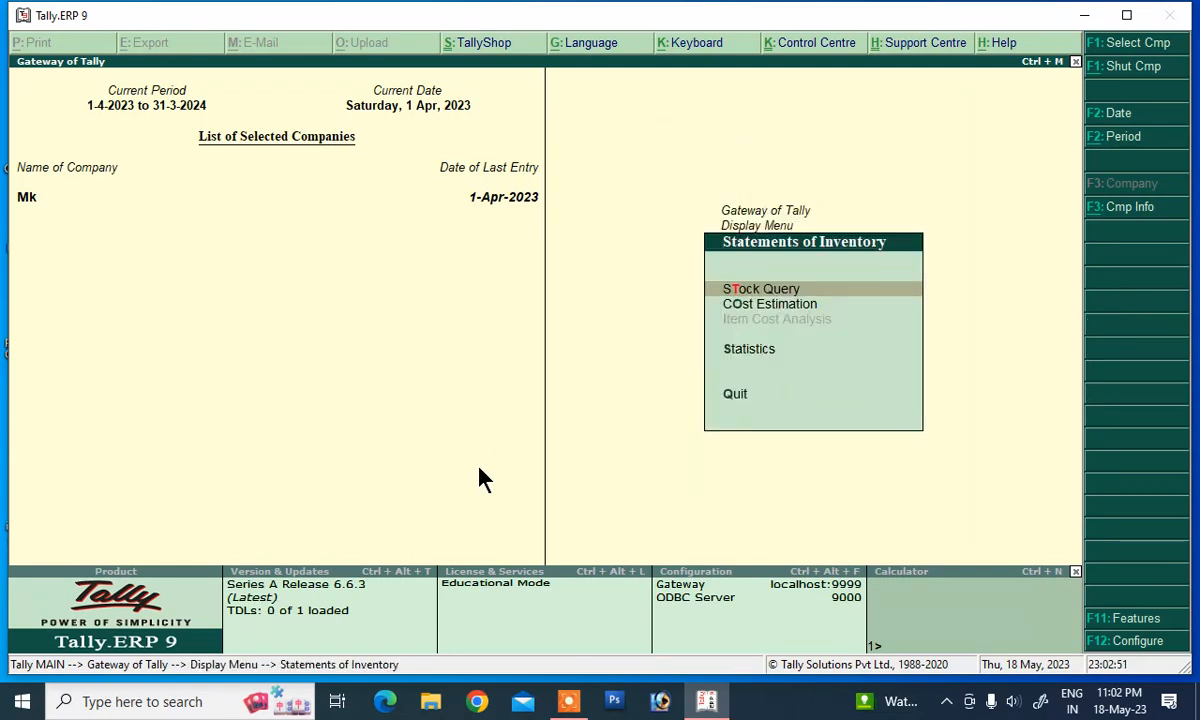
pyautogui.press('Return')
pyautogui.press('Return')
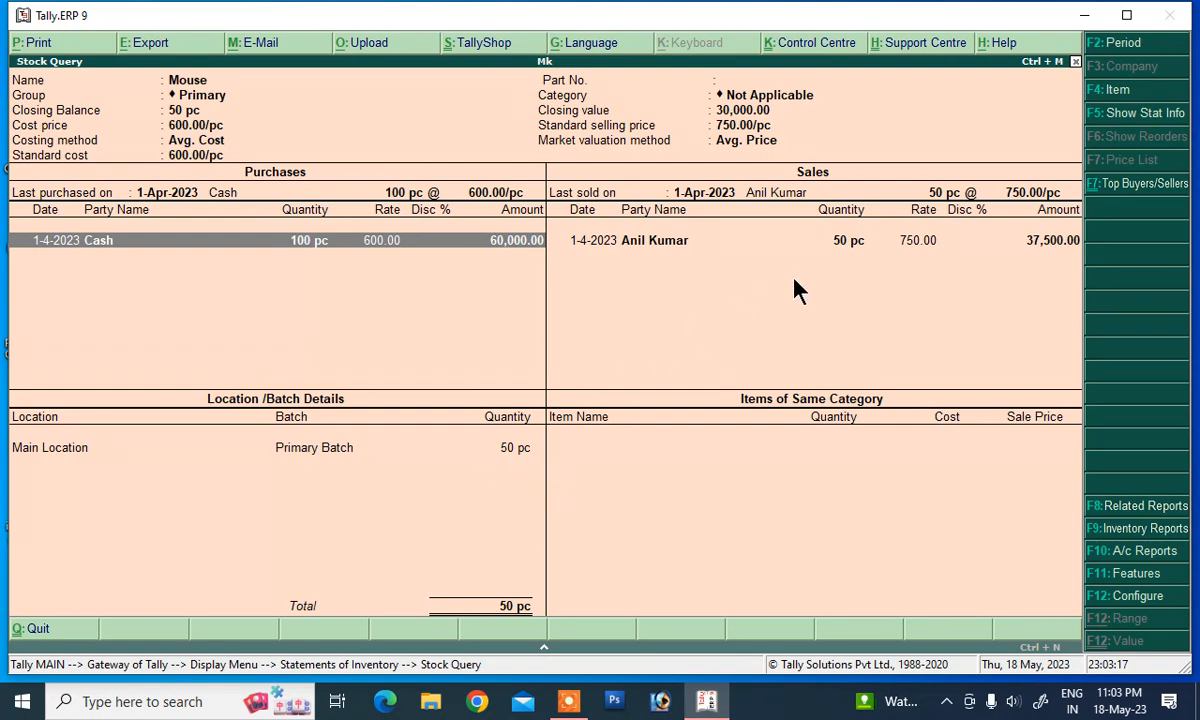
pyautogui.press('Escape')
pyautogui.press('Escape')
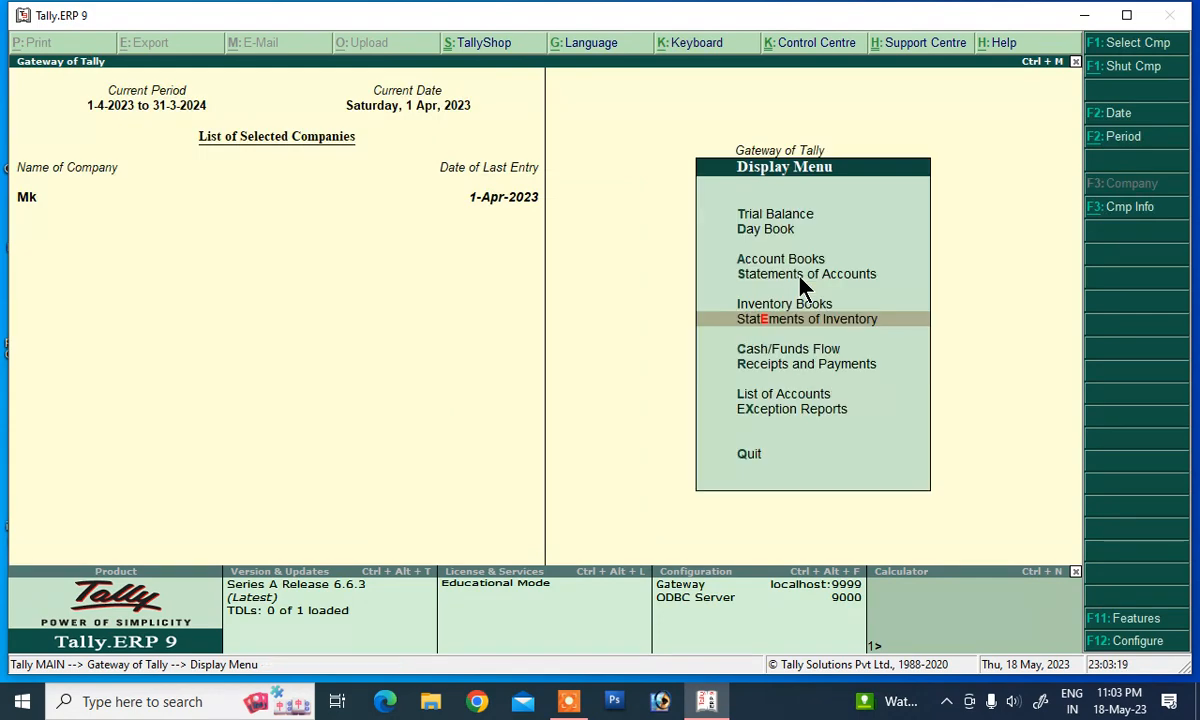
pyautogui.press('Escape')
pyautogui.press('Escape')
pyautogui.press('n')
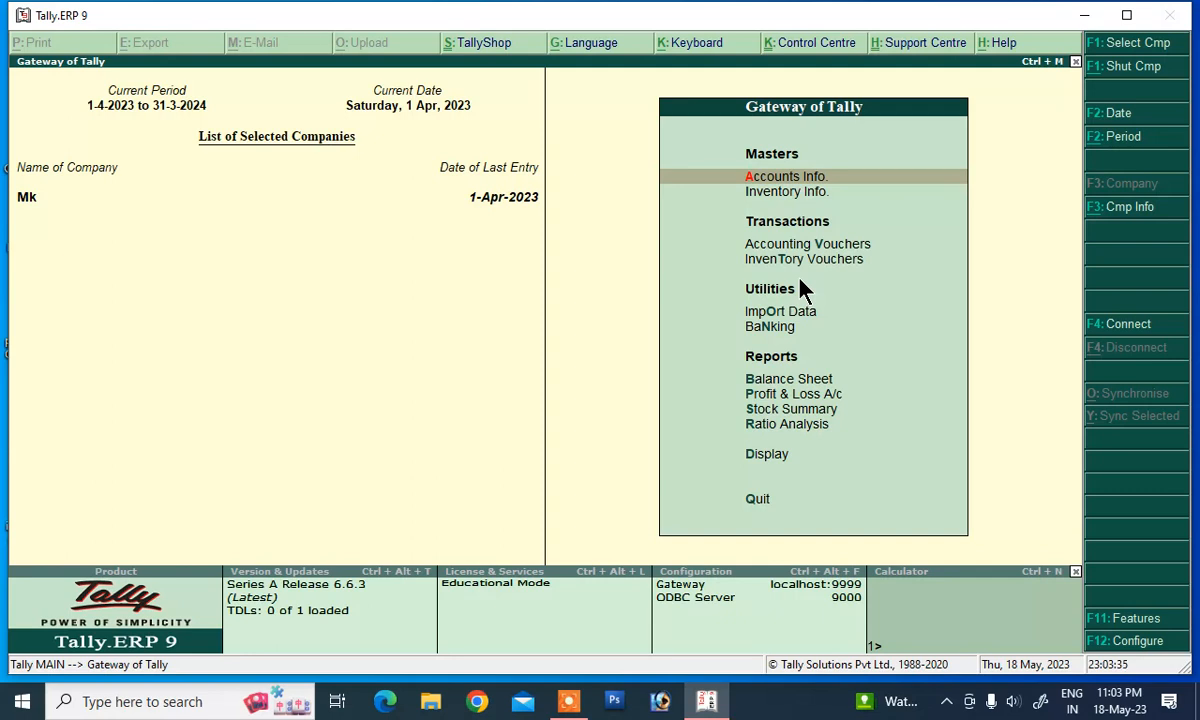
pyautogui.press('Down')
pyautogui.press('Down')
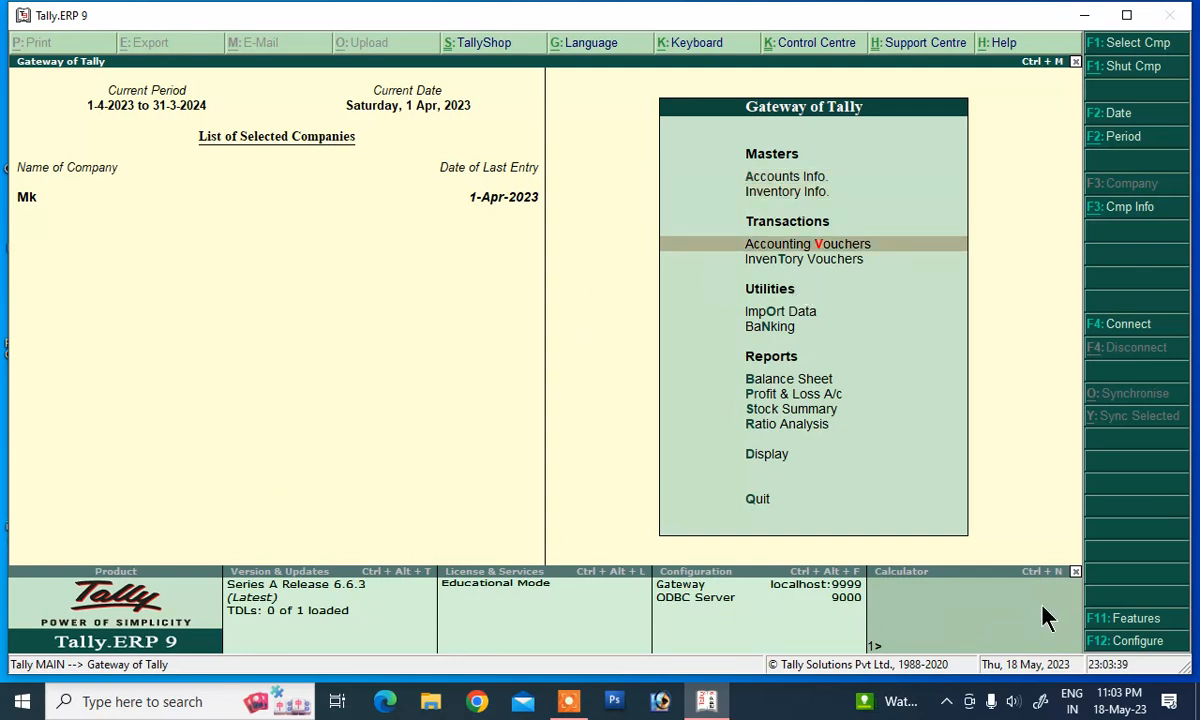
# Step: In Mk's Inventory Features, set debit/credit notes and invoice-mode credit notes to Yes
pyautogui.click(1112, 620)
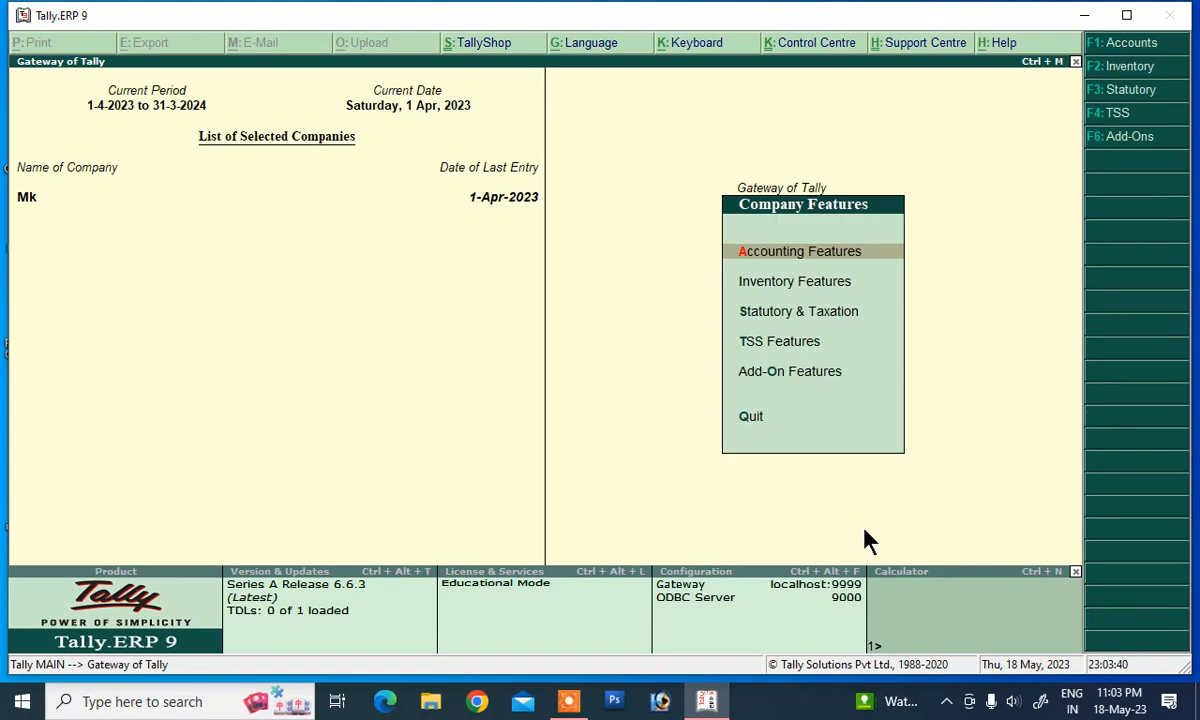
pyautogui.click(768, 293)
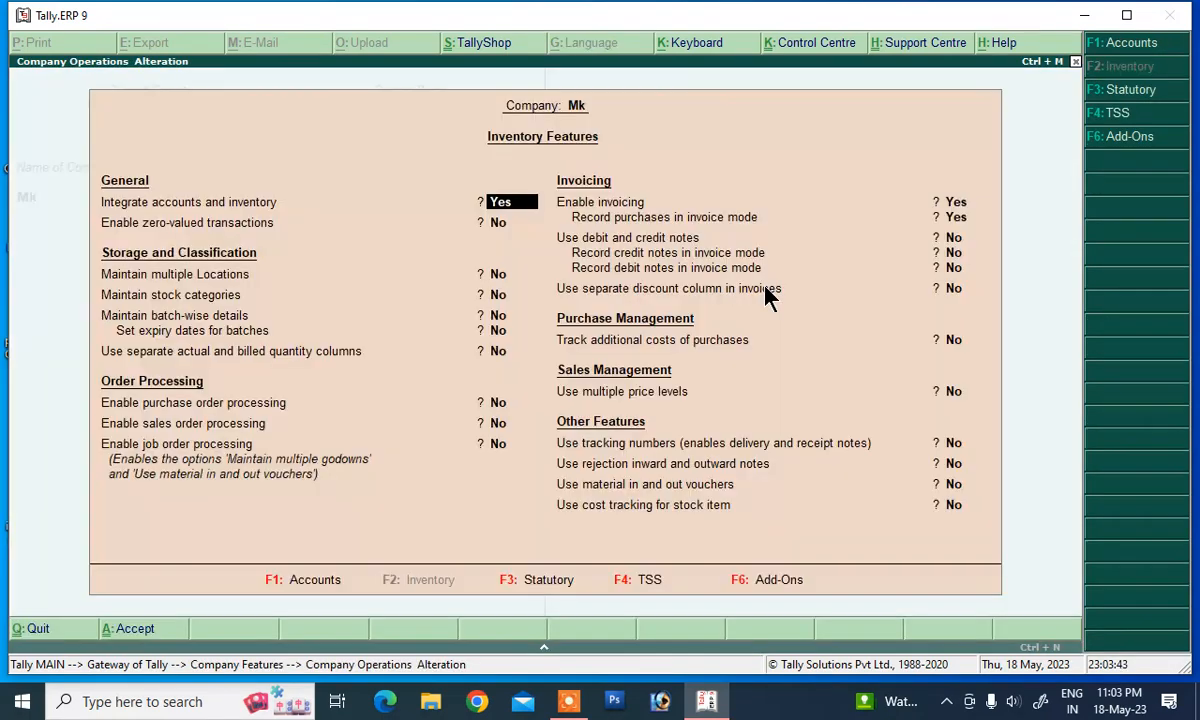
pyautogui.click(950, 238)
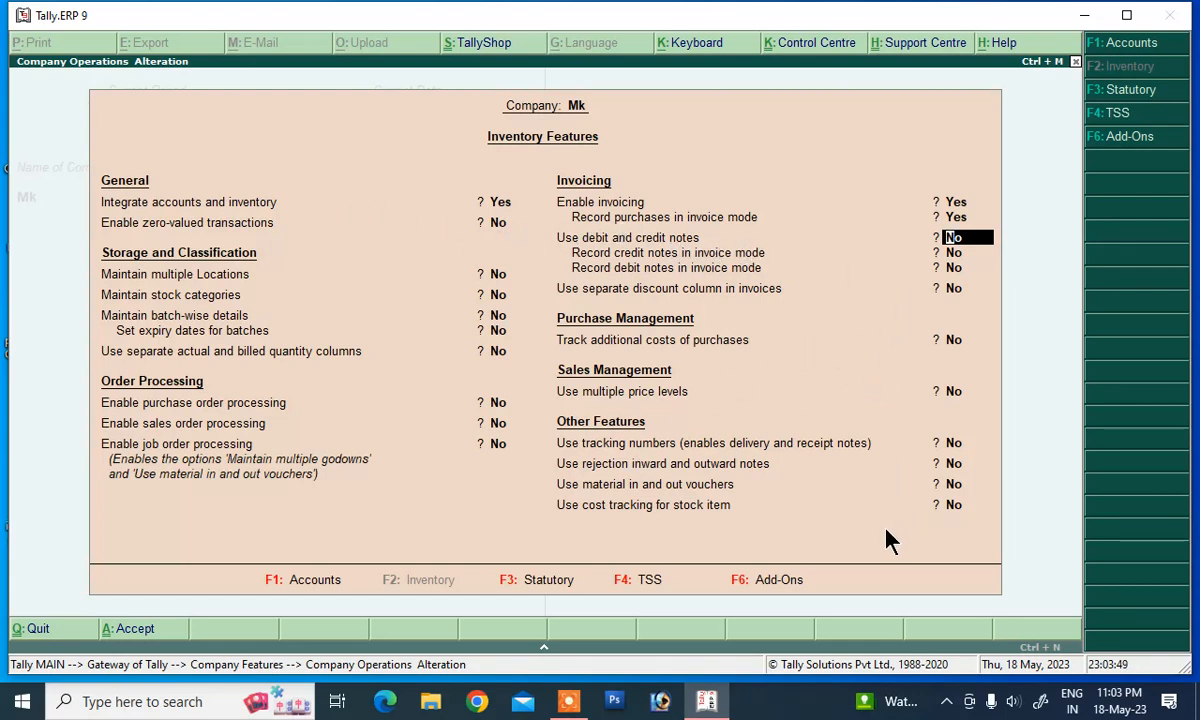
pyautogui.write('y')
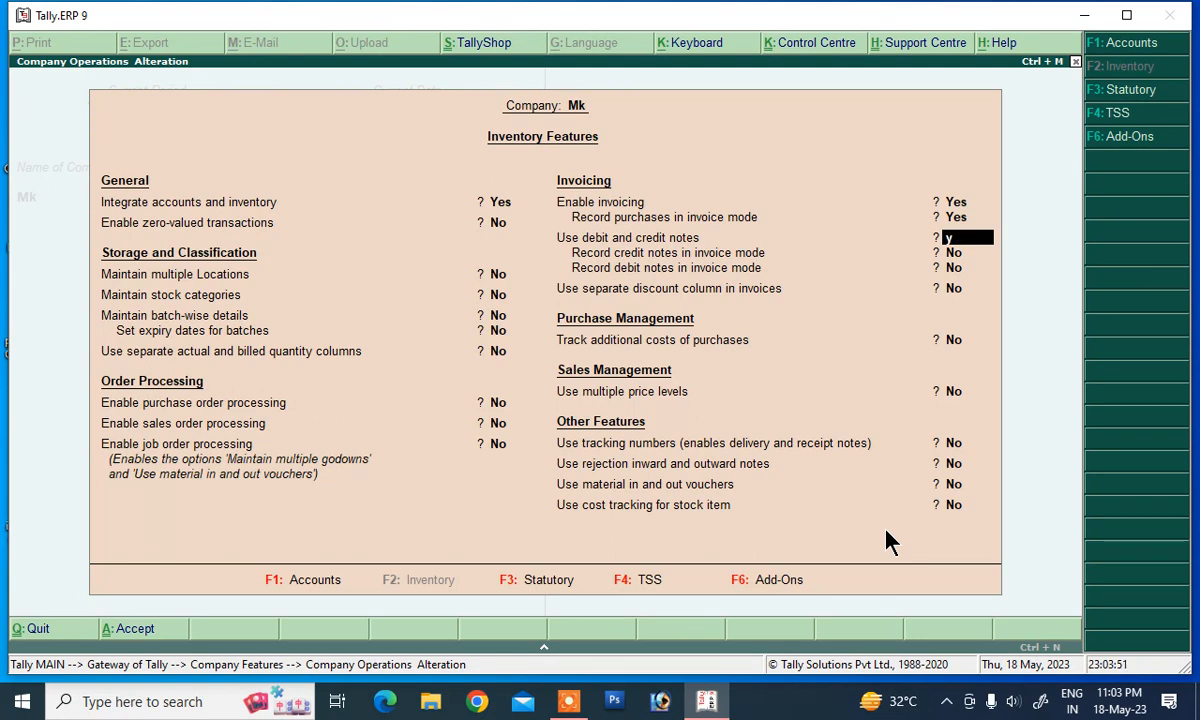
pyautogui.press('Return')
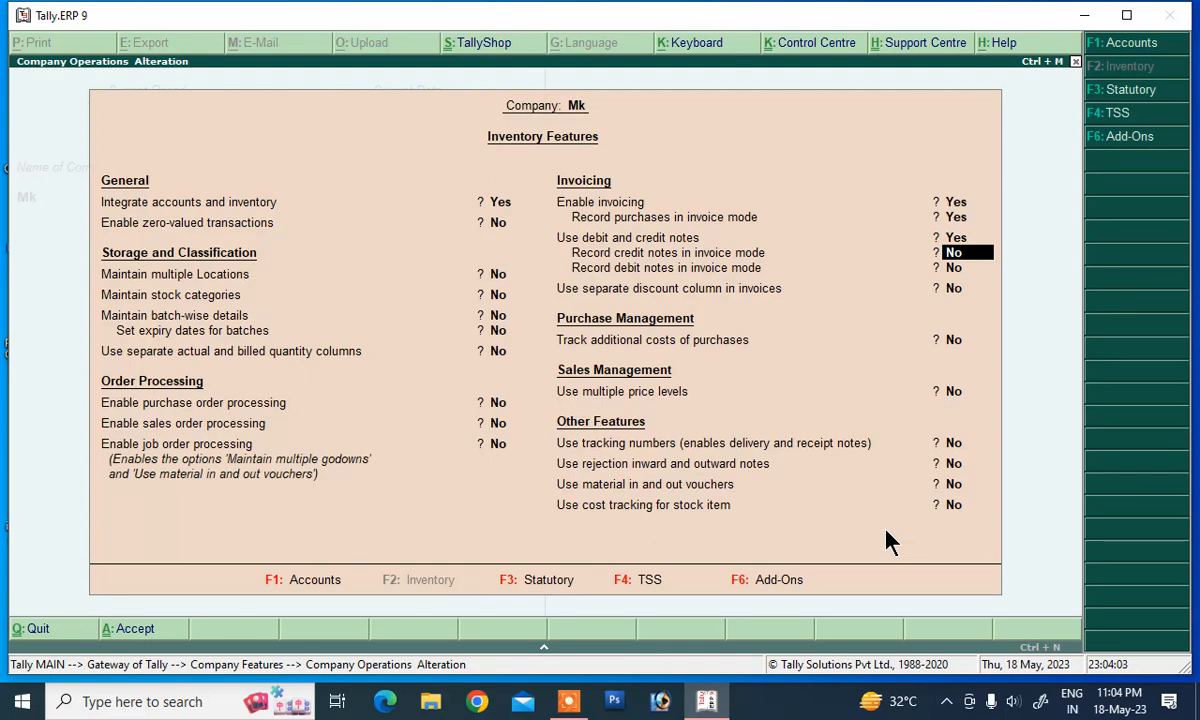
pyautogui.write('y')
pyautogui.press('Return')
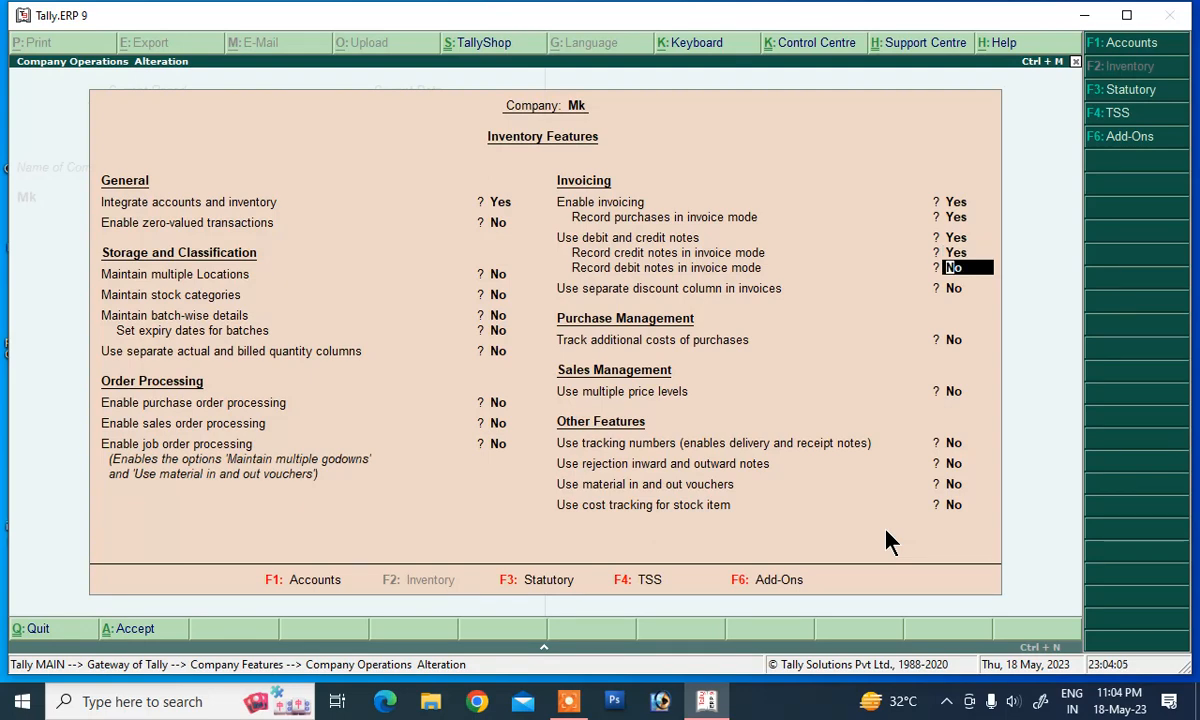
pyautogui.press('Return')
pyautogui.press('Return')
pyautogui.press('Return')
pyautogui.press('Return')
pyautogui.press('Return')
pyautogui.press('Return')
pyautogui.press('Return')
pyautogui.press('Return')
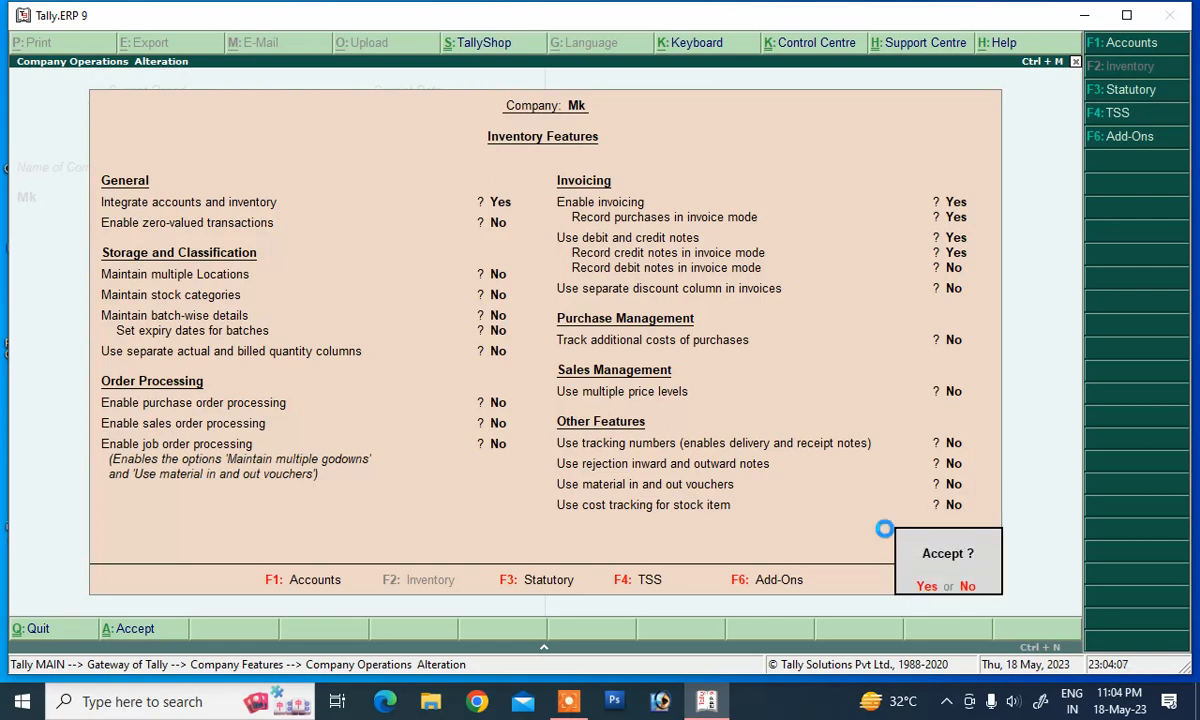
pyautogui.press('y')
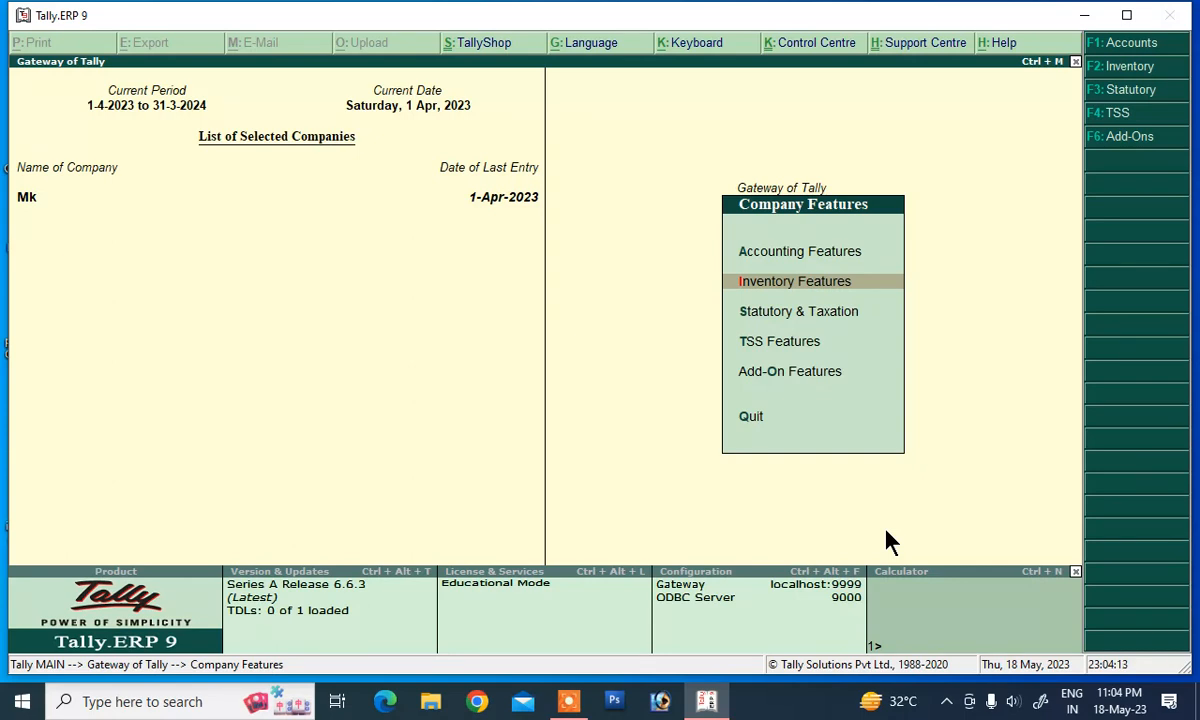
pyautogui.press('Escape')
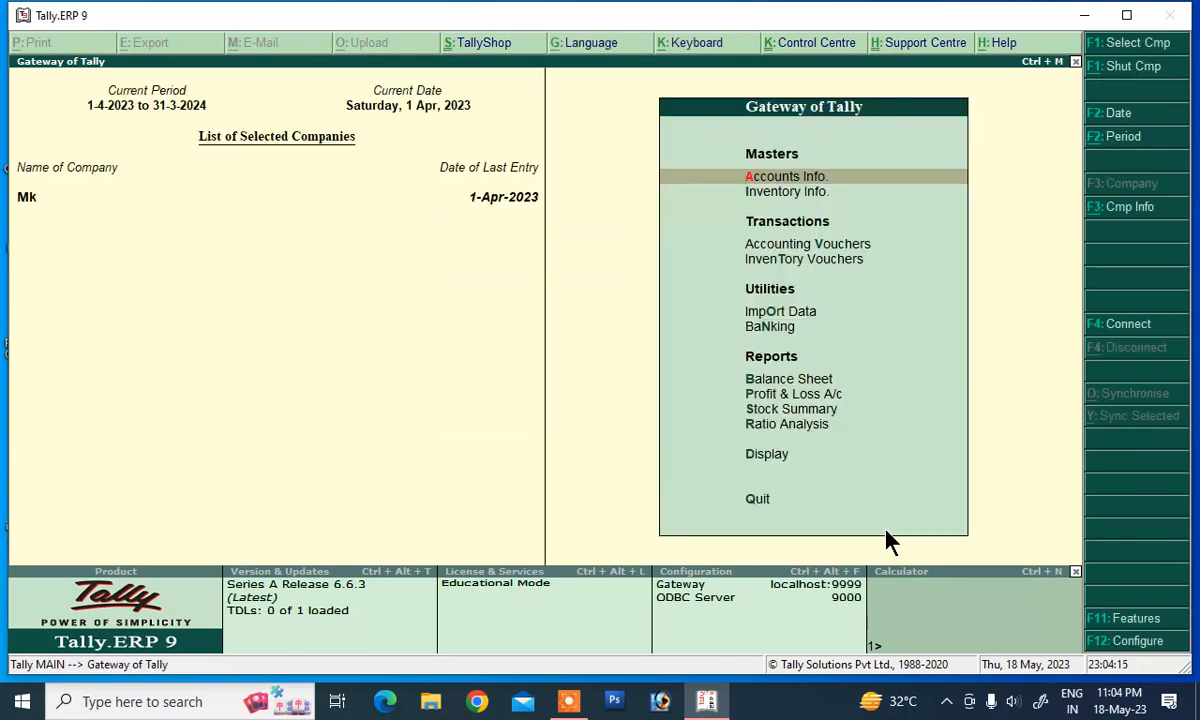
# Step: From Accounting Vouchers, switch to a Credit Note voucher, No. 1 dated 1-Apr-2023
pyautogui.press('Down')
pyautogui.press('Down')
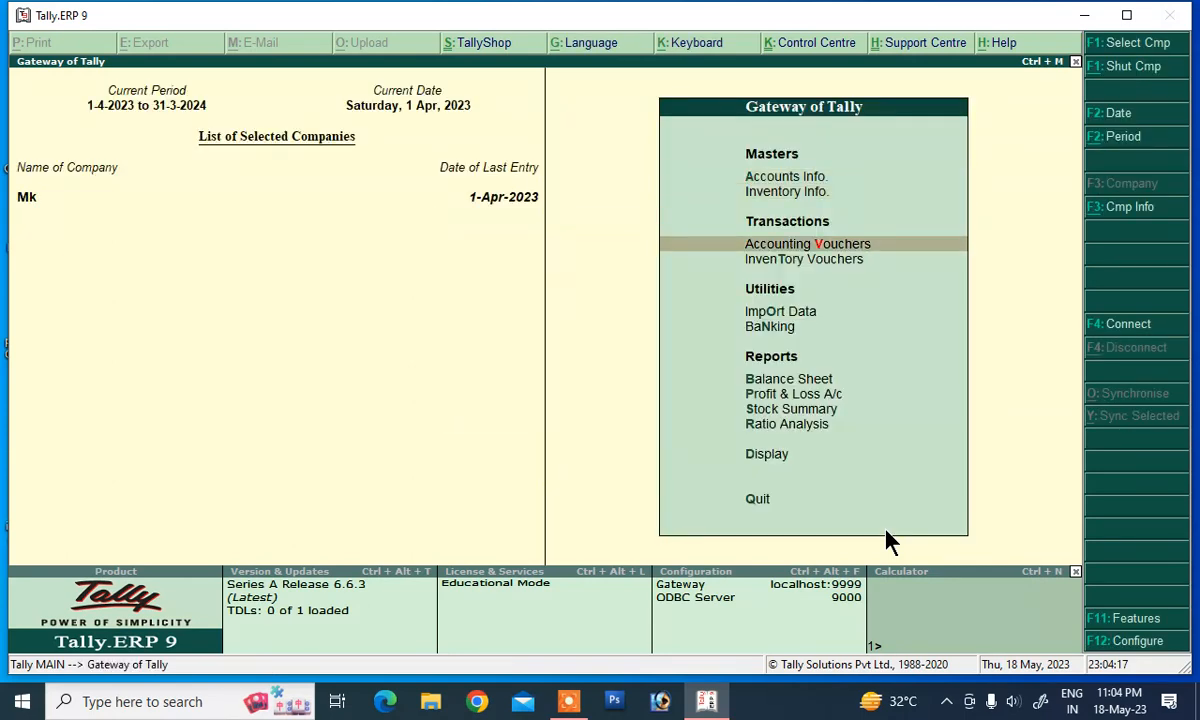
pyautogui.press('Return')
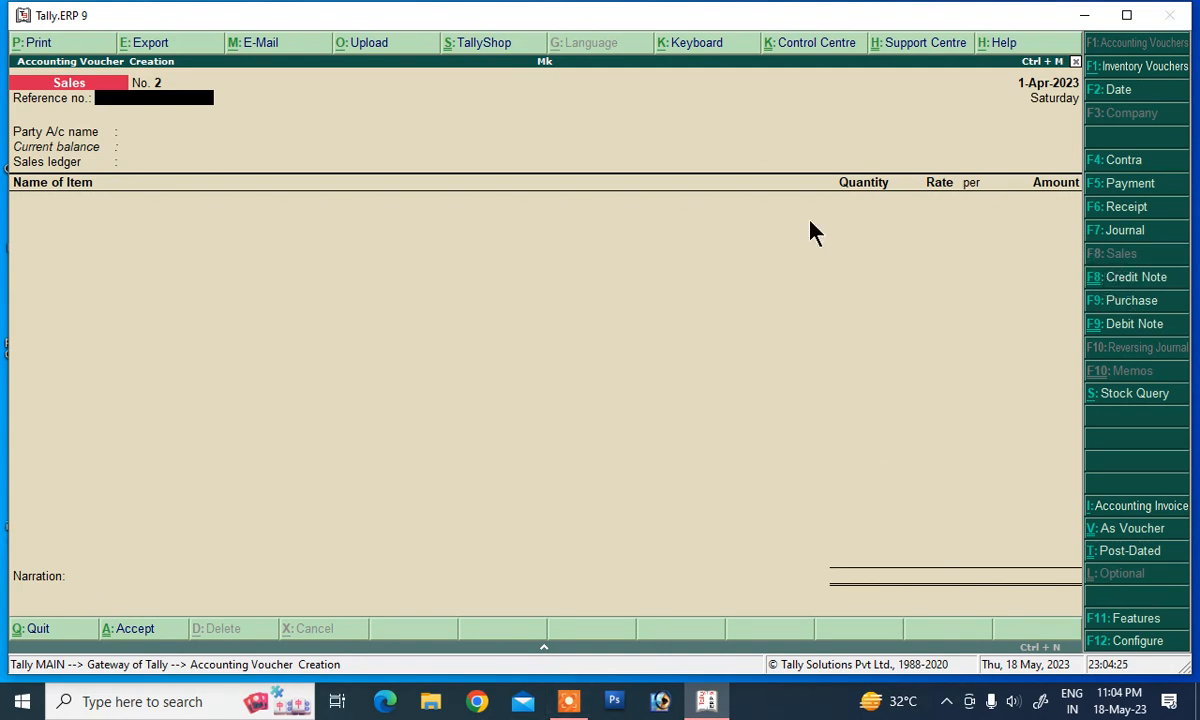
pyautogui.click(1093, 284)
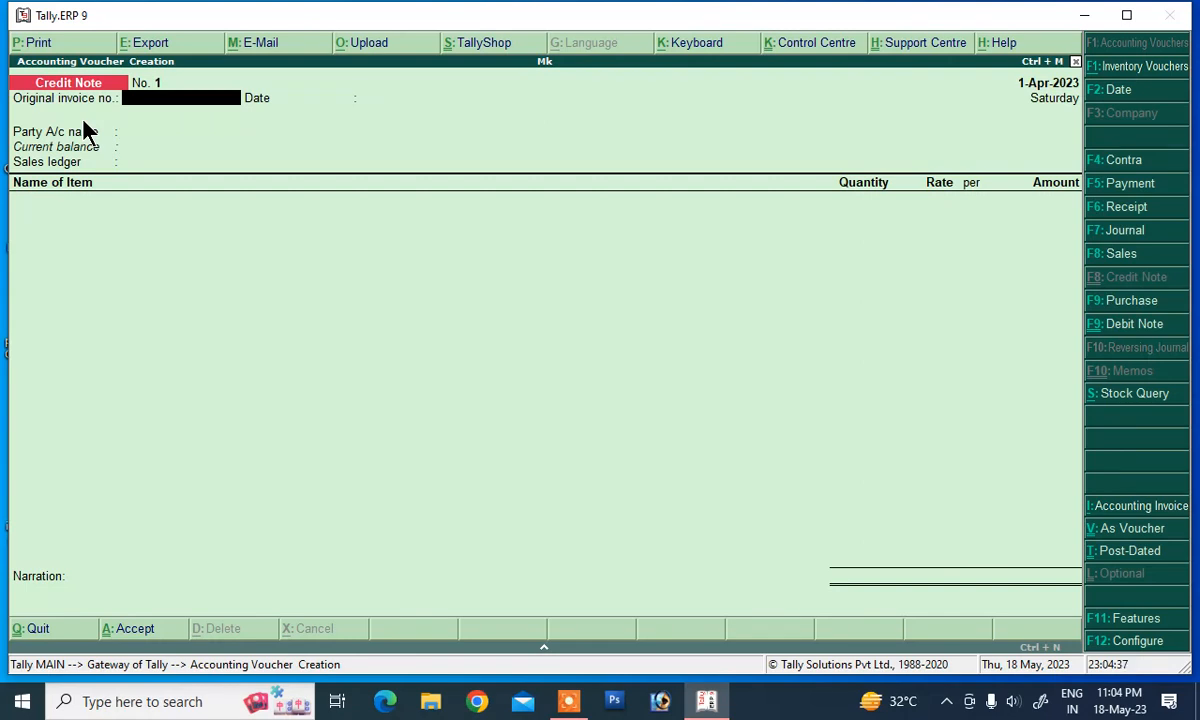
# Step: Enter original invoice 01, keep date 1-Apr-2023, pick the customer and Sales Return ledger
pyautogui.write('01')
pyautogui.press('Return')
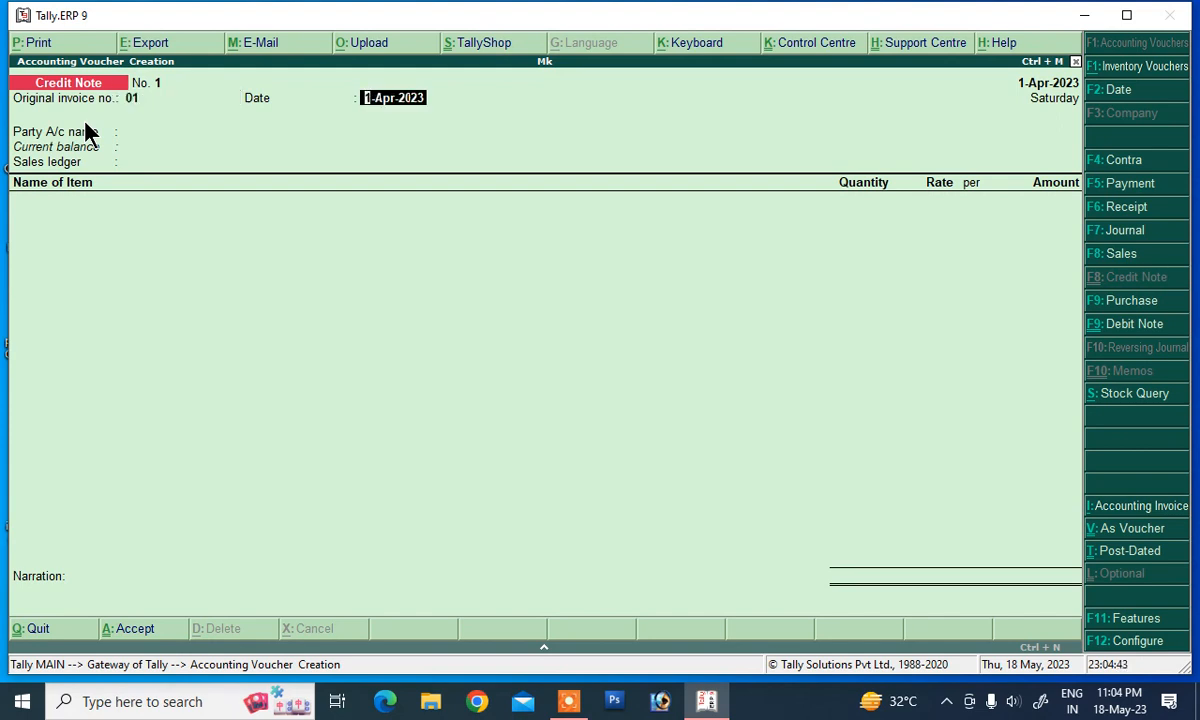
pyautogui.press('Return')
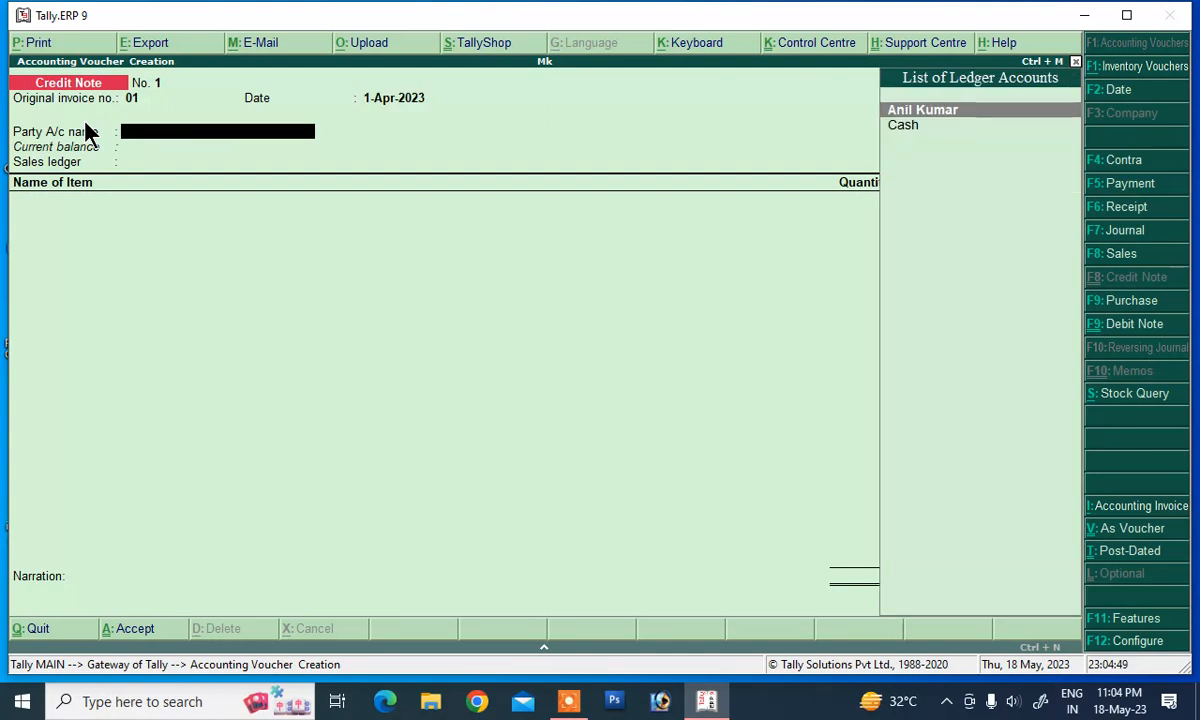
pyautogui.press('Return')
pyautogui.press('Return')
pyautogui.press('Return')
pyautogui.press('Return')
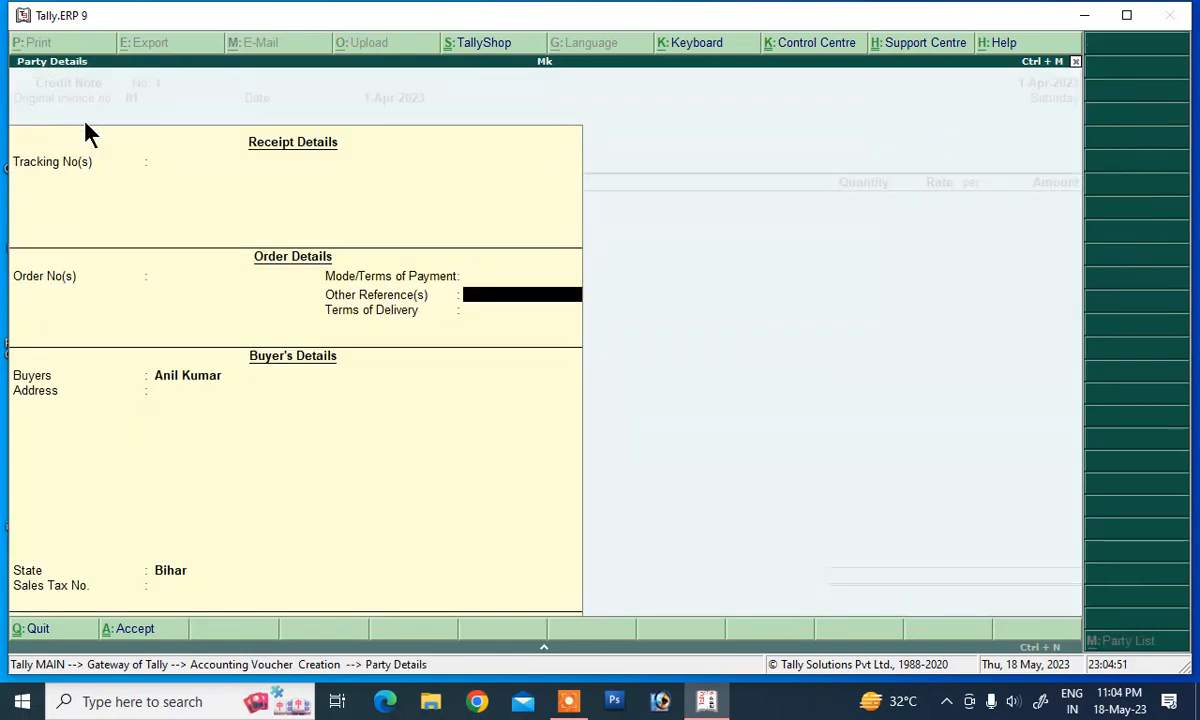
pyautogui.press('Return')
pyautogui.press('Return')
pyautogui.press('Return')
pyautogui.press('Return')
pyautogui.press('Return')
pyautogui.press('Return')
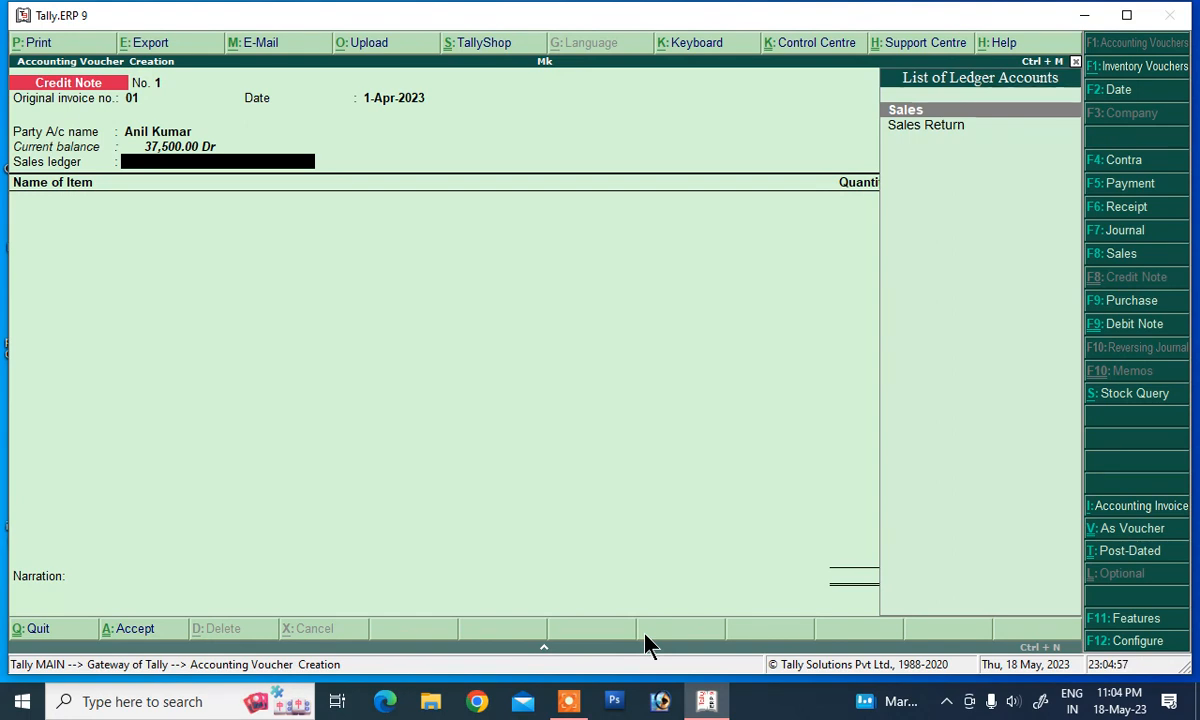
pyautogui.press('Down')
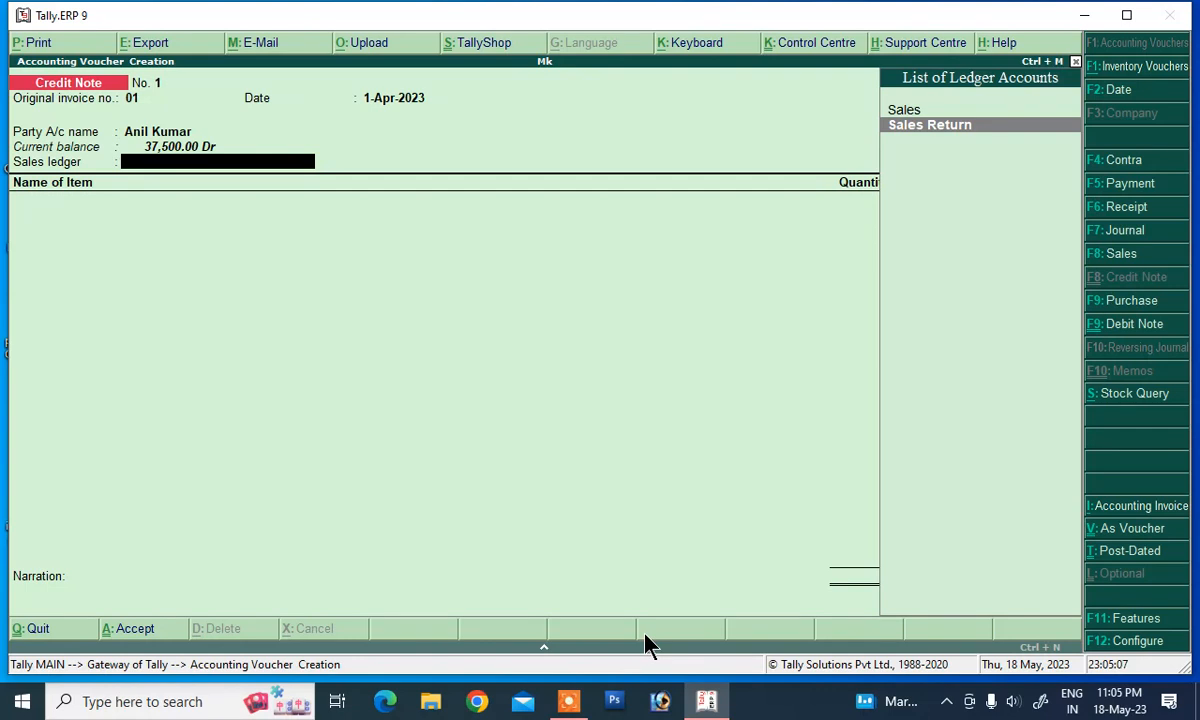
pyautogui.press('Return')
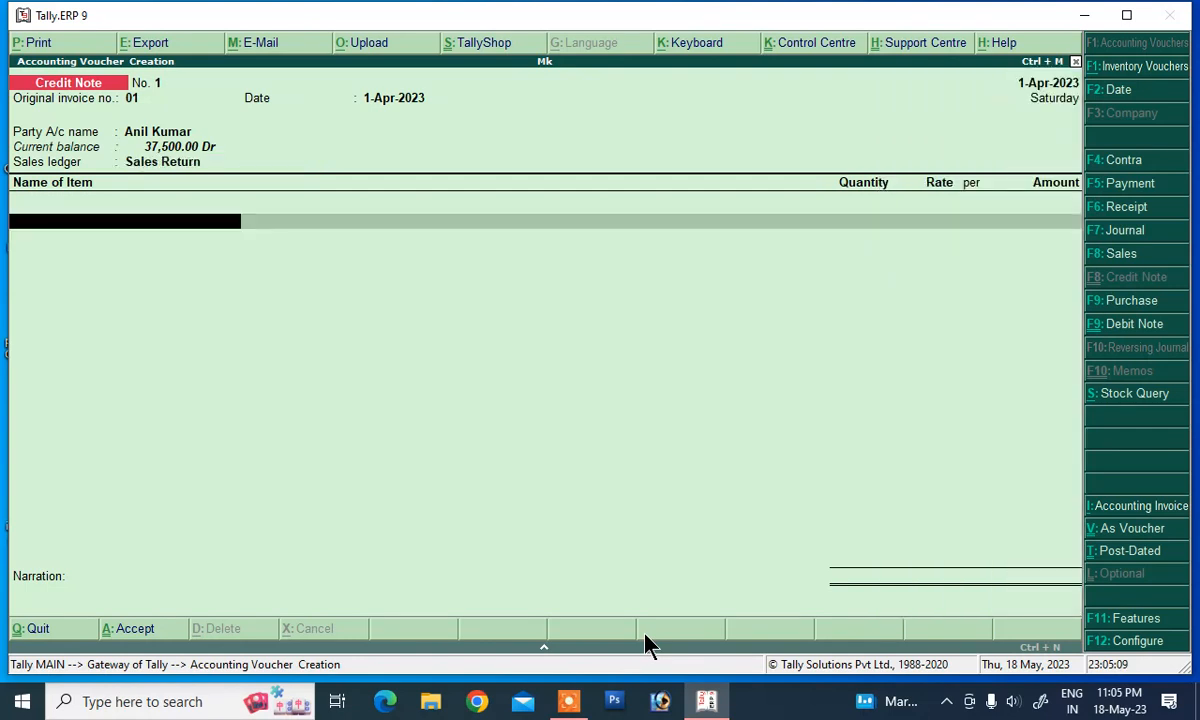
# Step: Add 10 pc Mouse at 750.00 for 7,500.00 to the credit note
pyautogui.write('M')
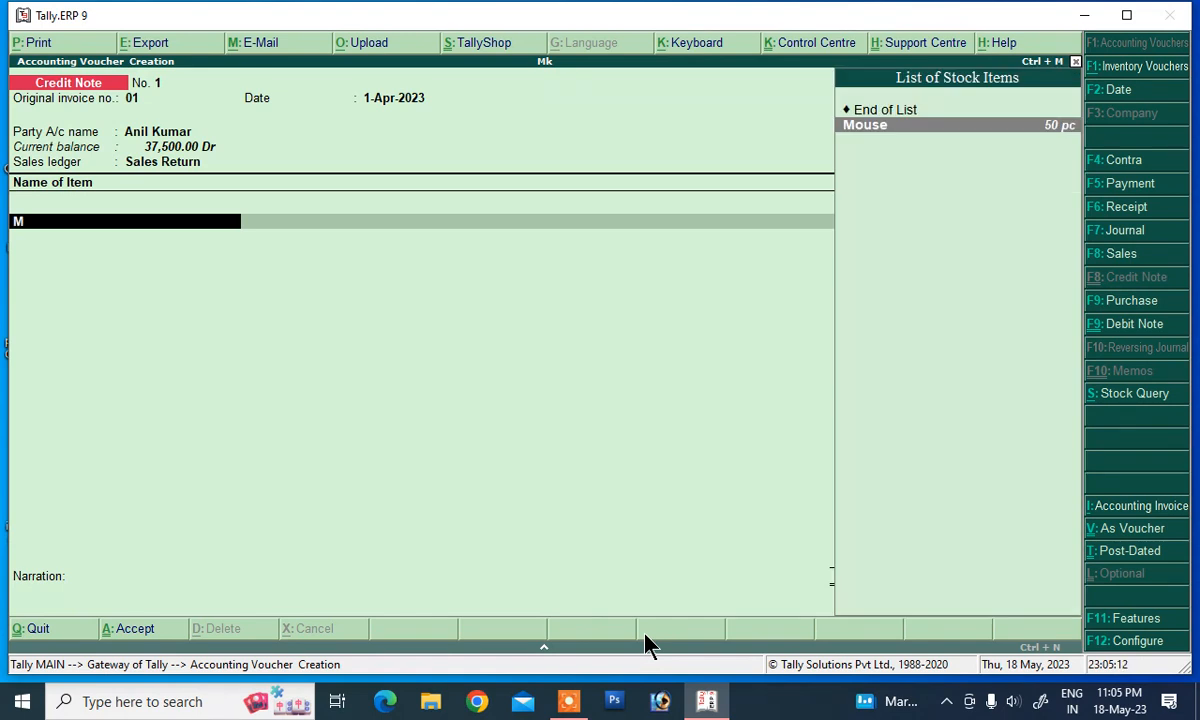
pyautogui.press('Return')
pyautogui.write('10')
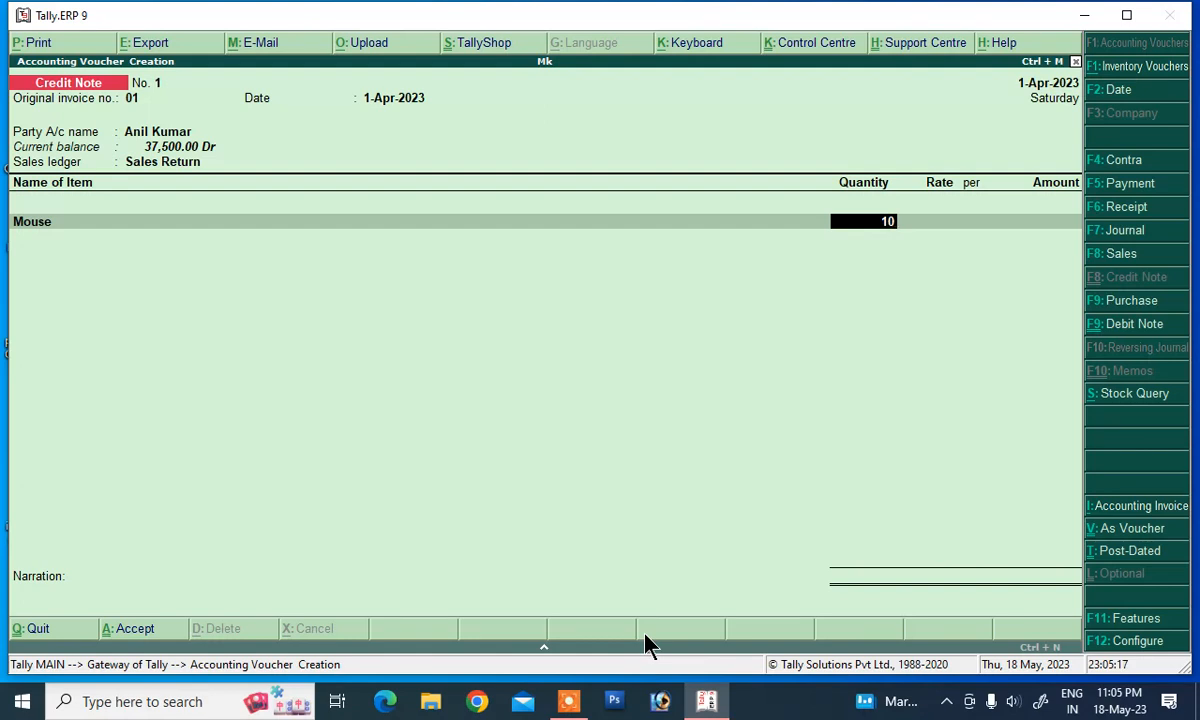
pyautogui.press('Return')
pyautogui.press('Return')
pyautogui.press('Return')
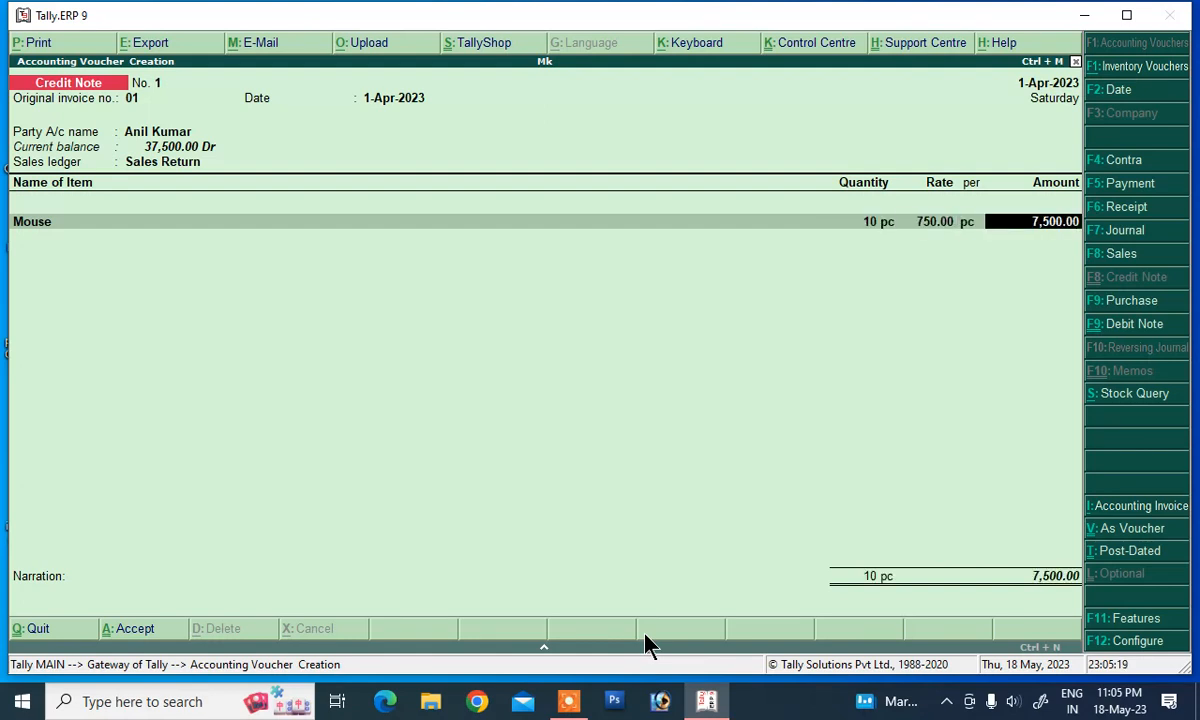
pyautogui.press('Return')
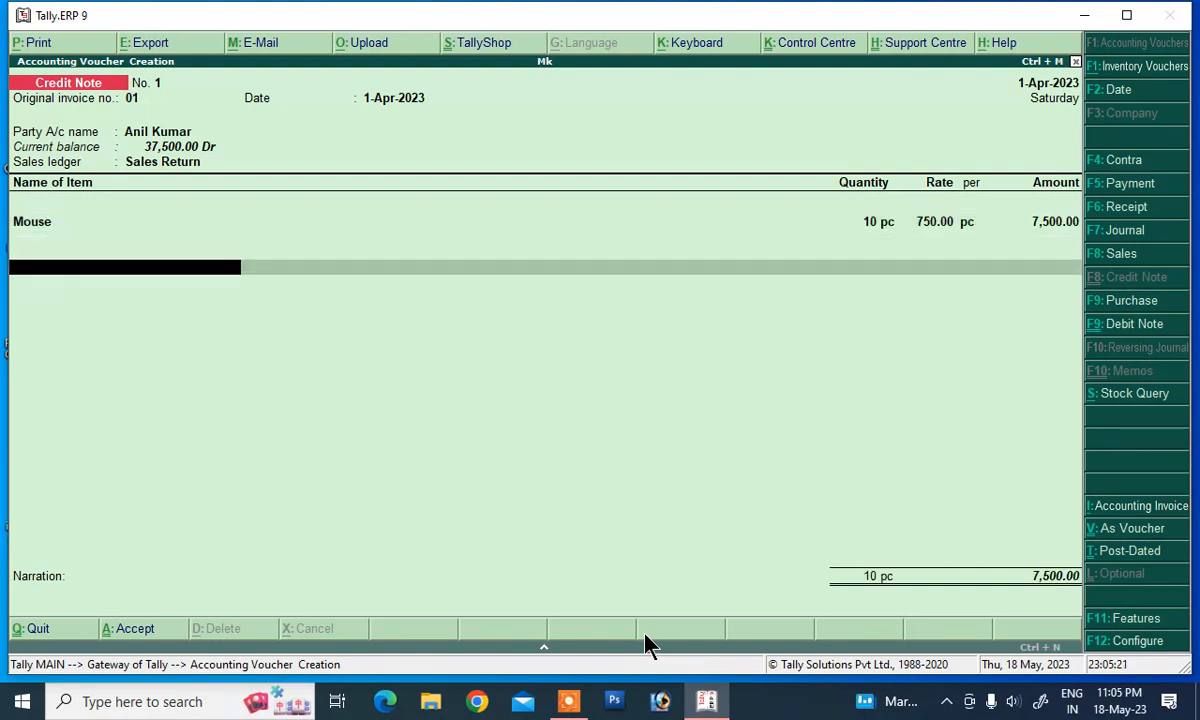
pyautogui.press('Return')
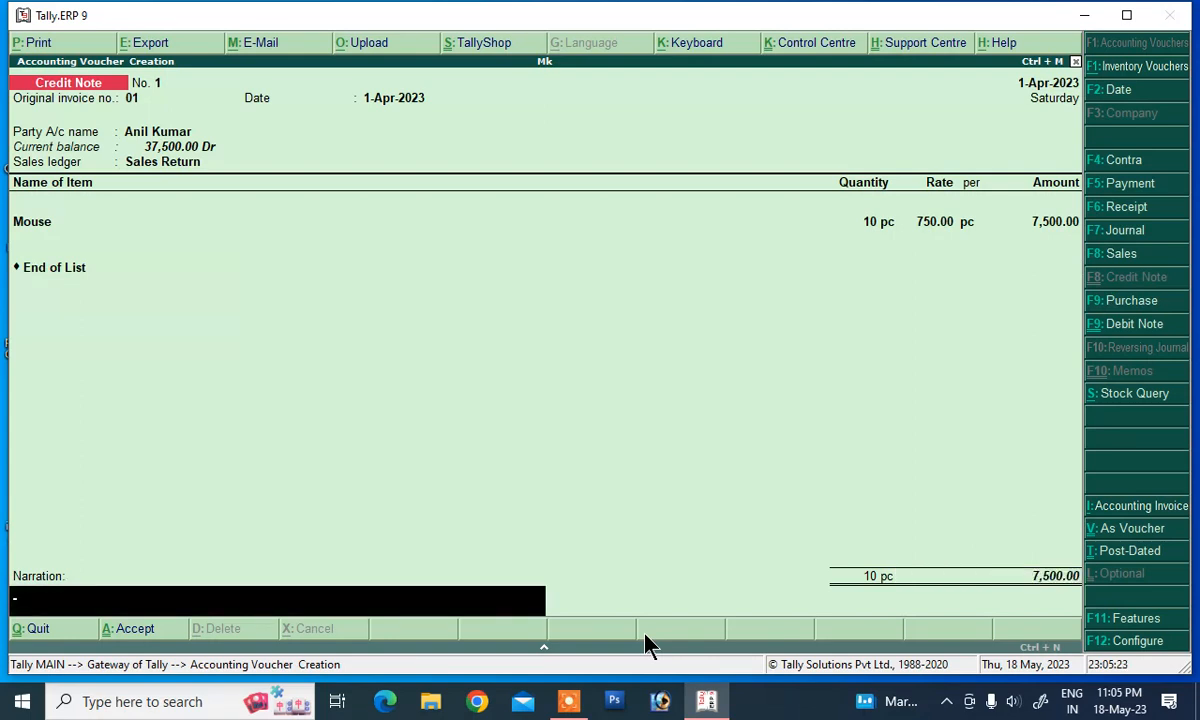
# Step: Add narration 'being sales return', save the credit note, and return to the Gateway
pyautogui.write('being sales return')
pyautogui.press('Return')
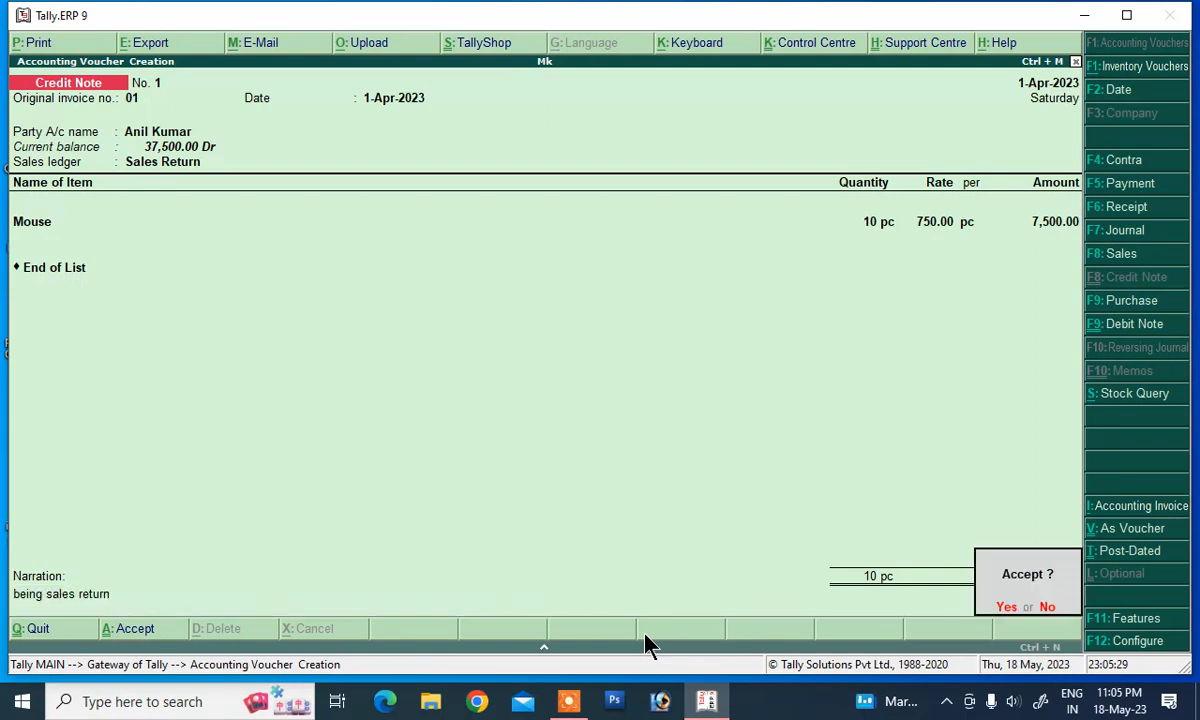
pyautogui.press('y')
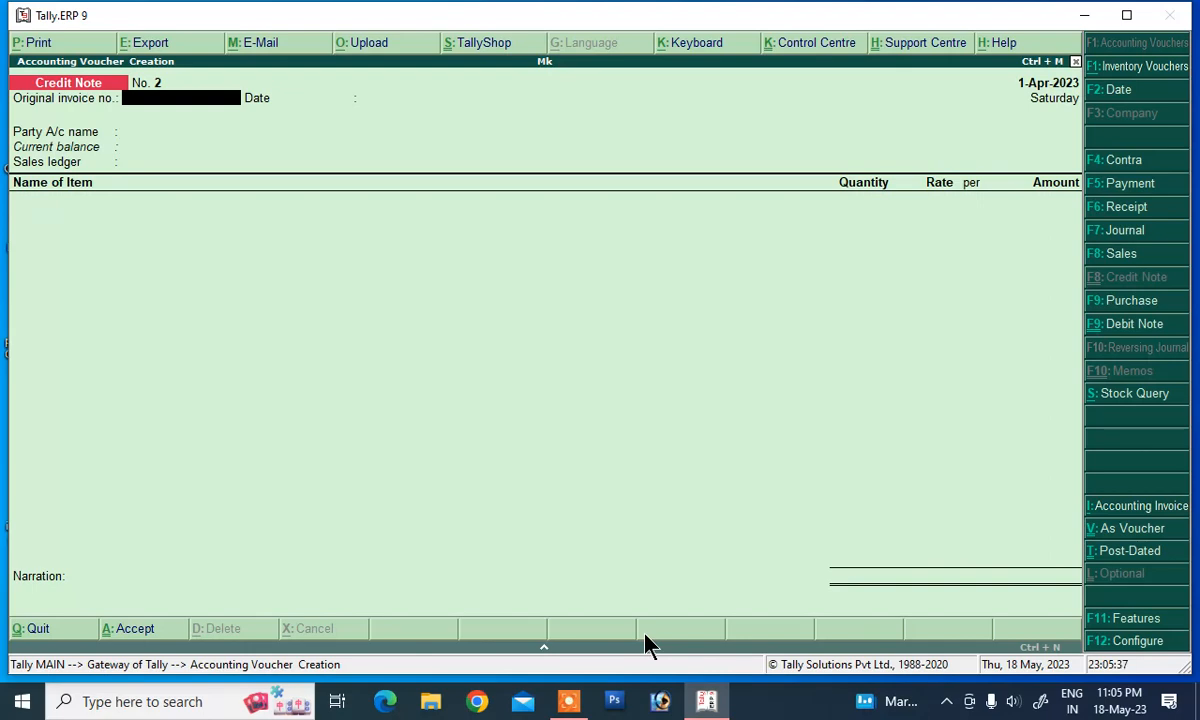
pyautogui.press('Escape')
pyautogui.press('Return')
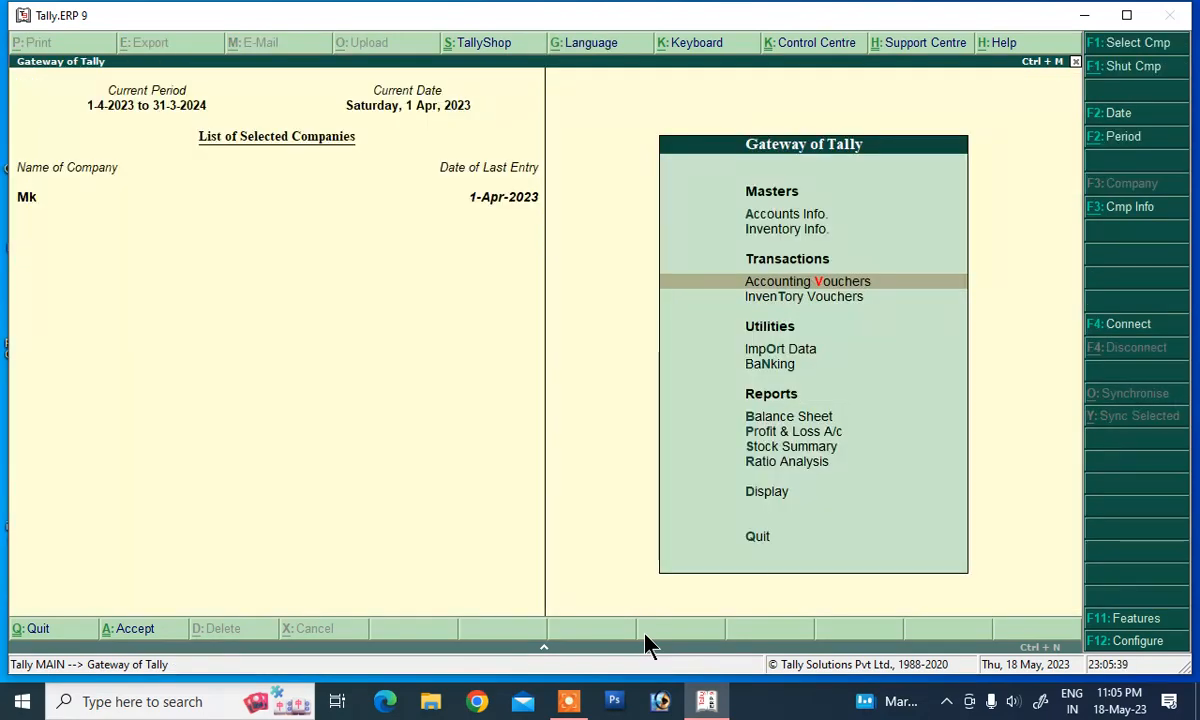
pyautogui.press('Down')
pyautogui.press('Down')
pyautogui.press('Down')
pyautogui.press('Down')
pyautogui.press('Down')
pyautogui.press('Down')
pyautogui.press('Down')
pyautogui.press('Down')
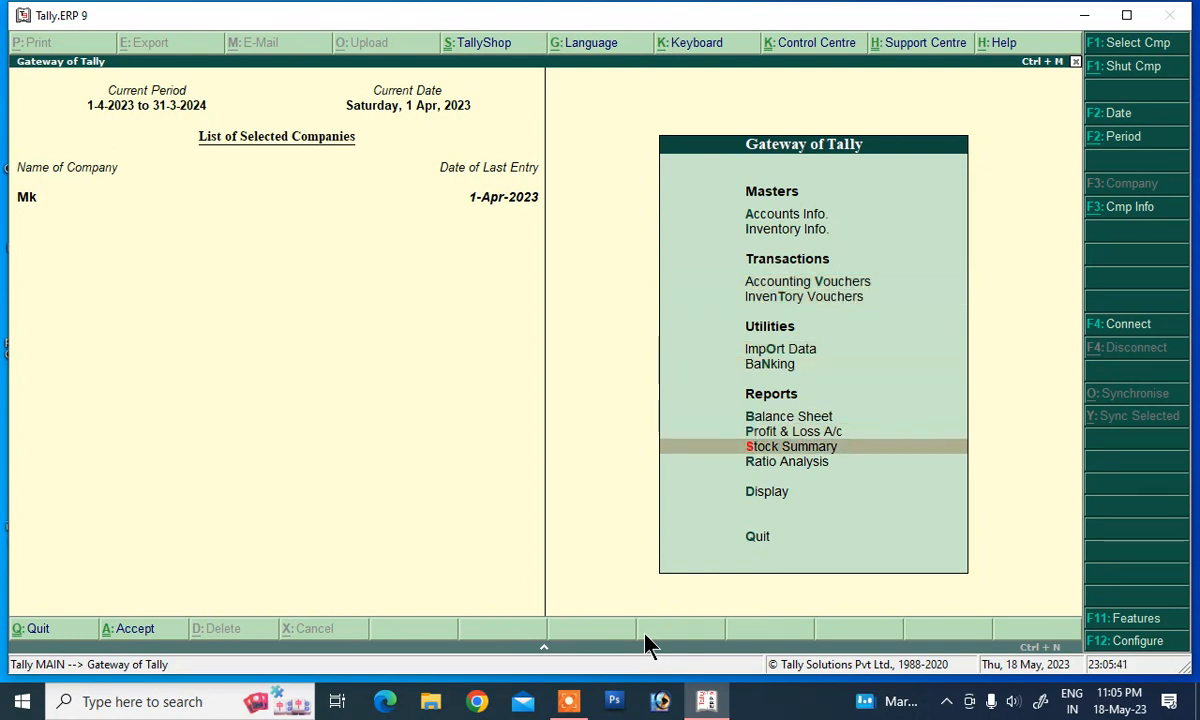
pyautogui.press('Return')
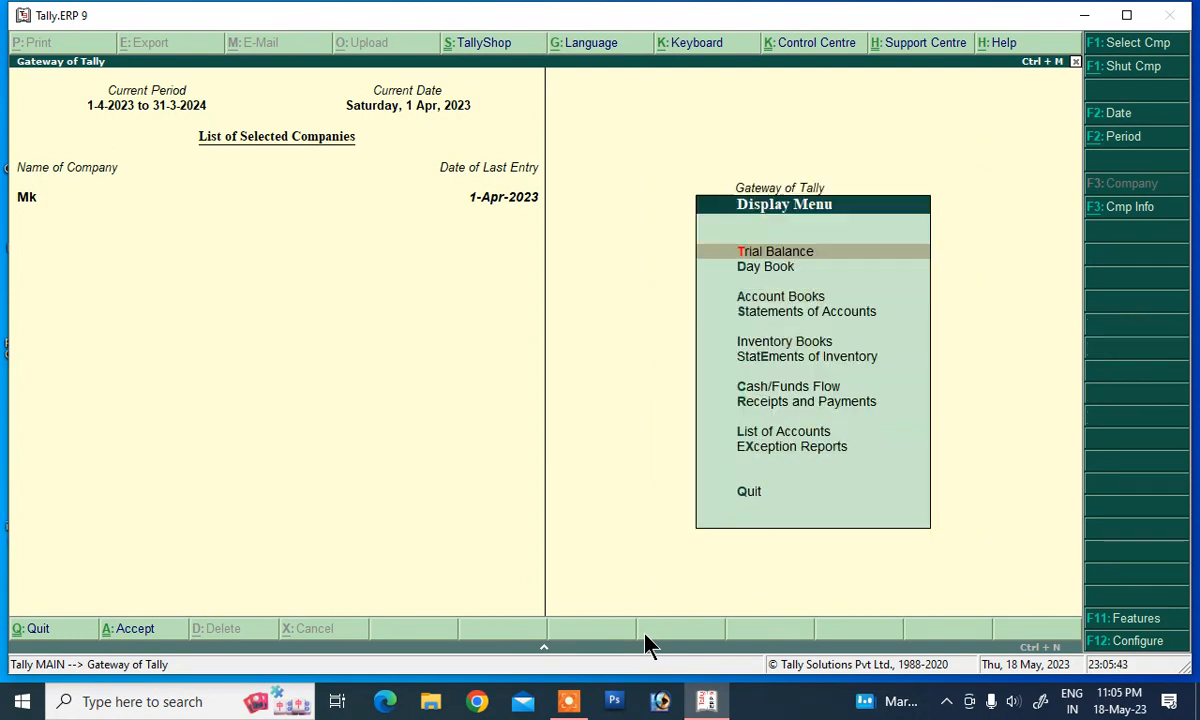
pyautogui.press('Down')
pyautogui.press('Down')
pyautogui.press('Down')
pyautogui.press('Down')
pyautogui.press('Down')
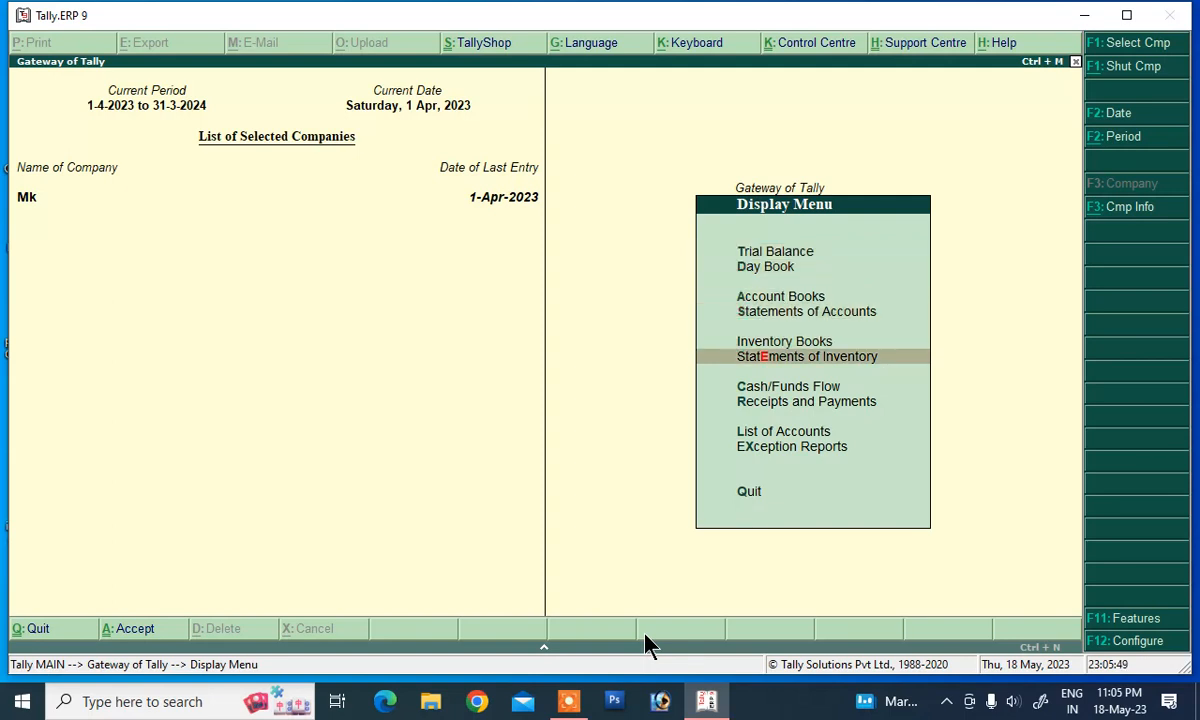
pyautogui.press('Return')
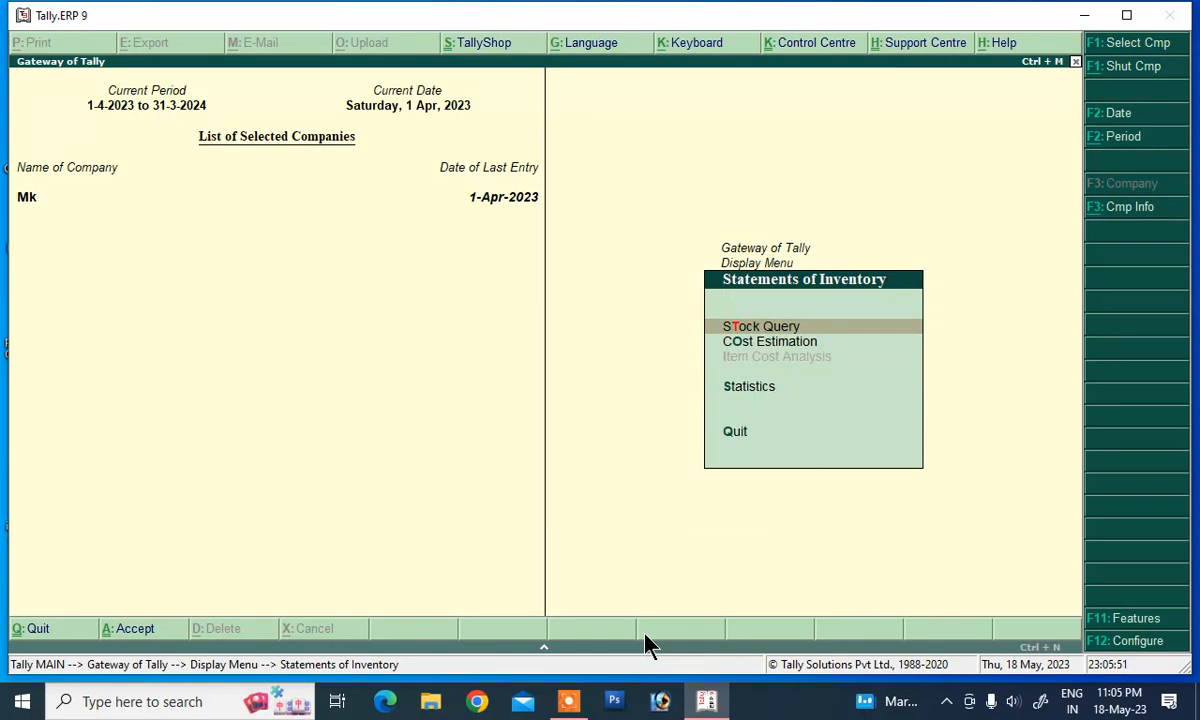
pyautogui.press('Return')
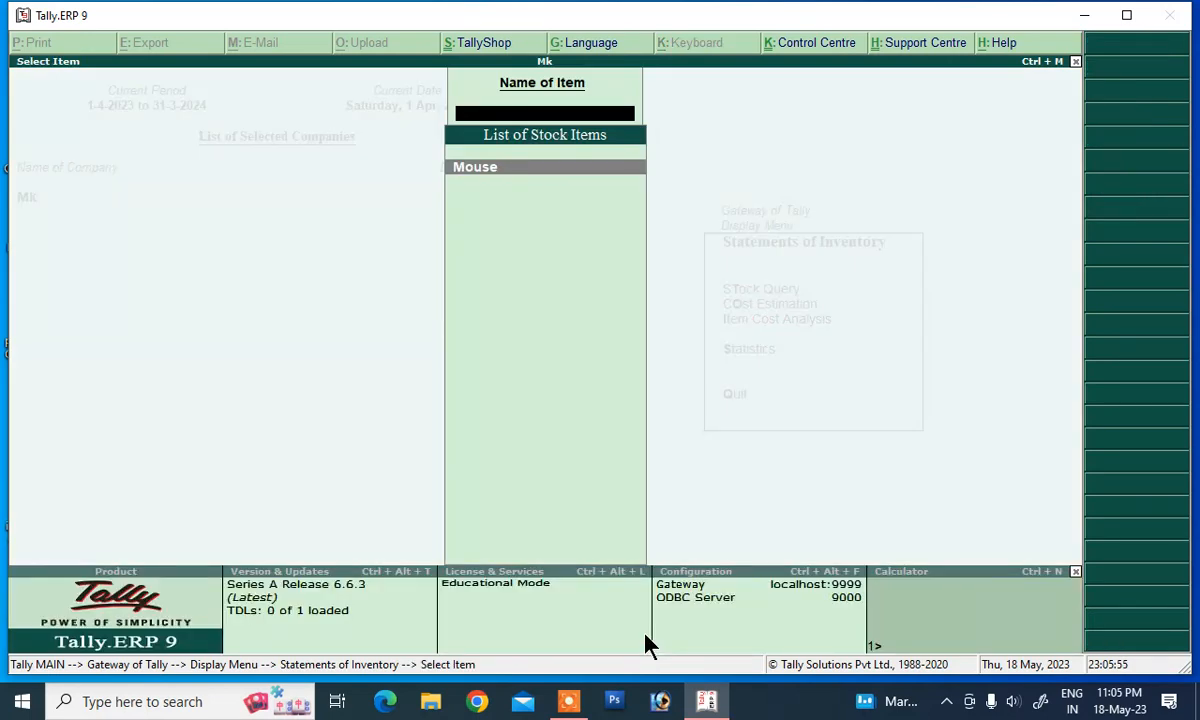
pyautogui.press('Return')
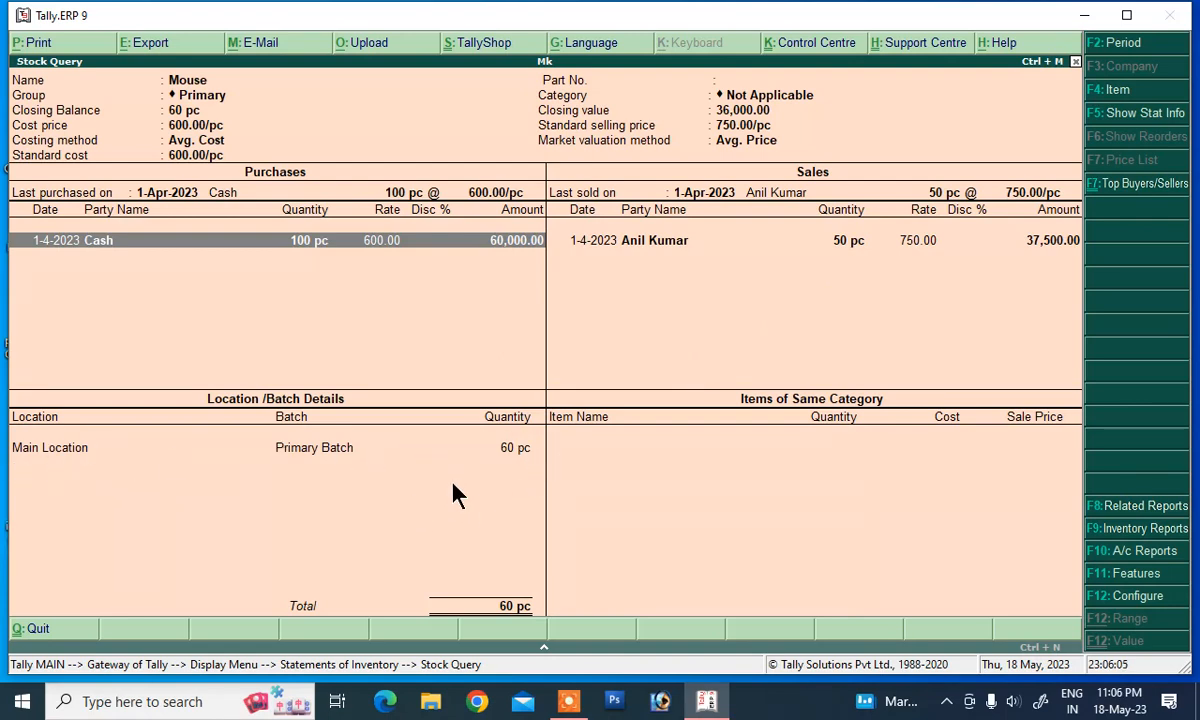
pyautogui.press('Escape')
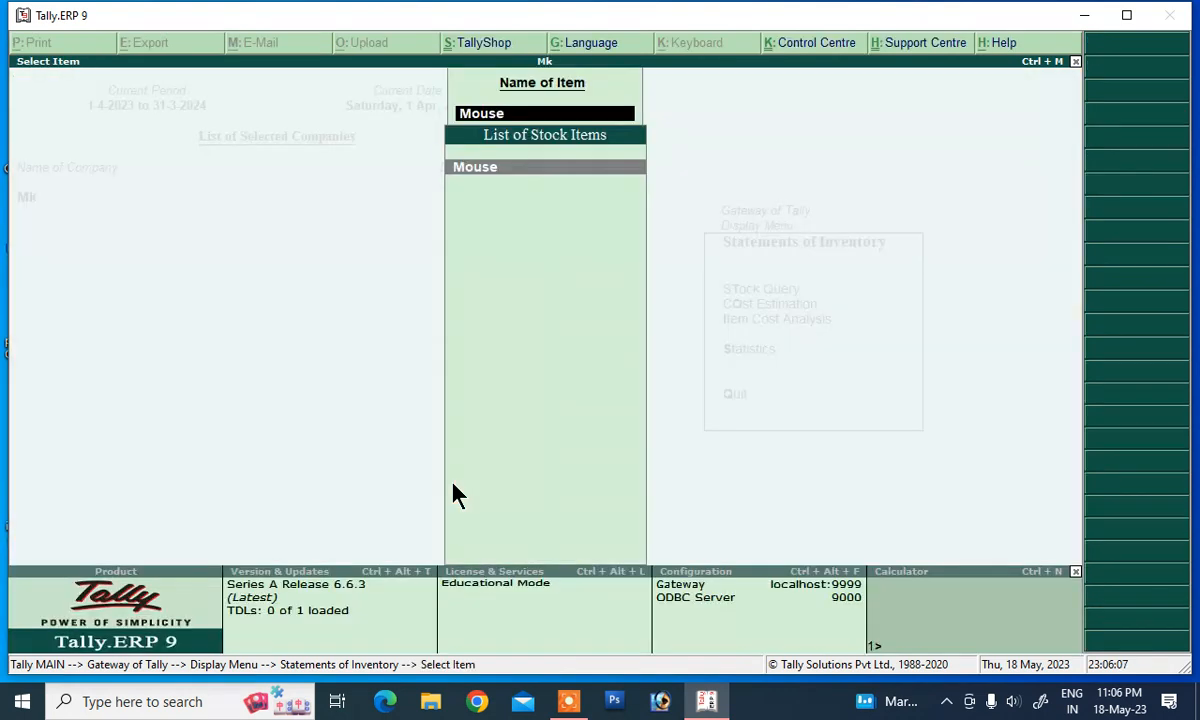
pyautogui.press('Escape')
pyautogui.press('Escape')
pyautogui.press('Escape')
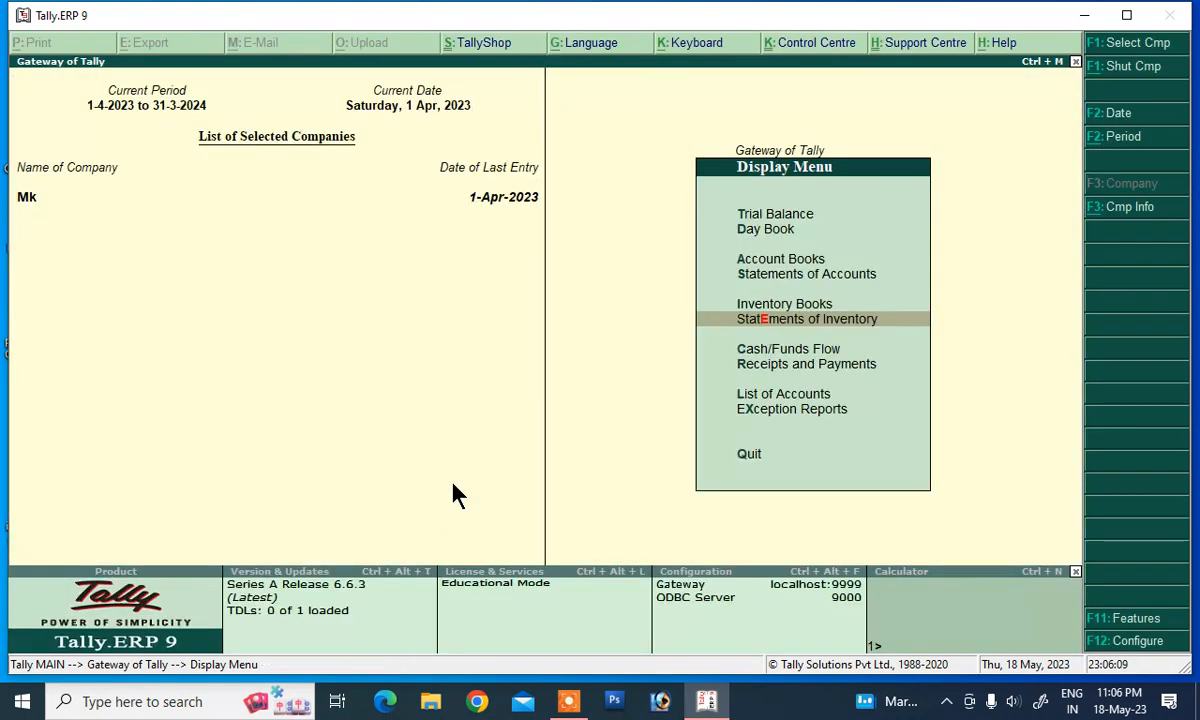
pyautogui.press('Escape')
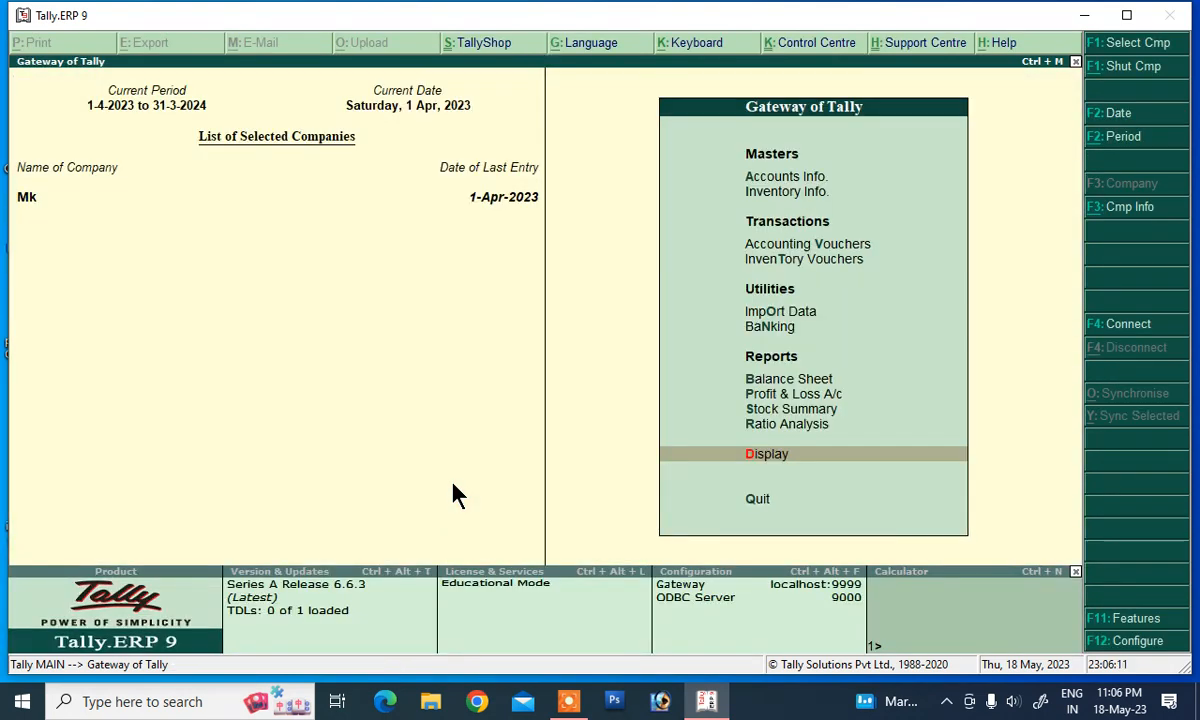
pyautogui.press('Return')
pyautogui.press('Down')
pyautogui.press('Return')
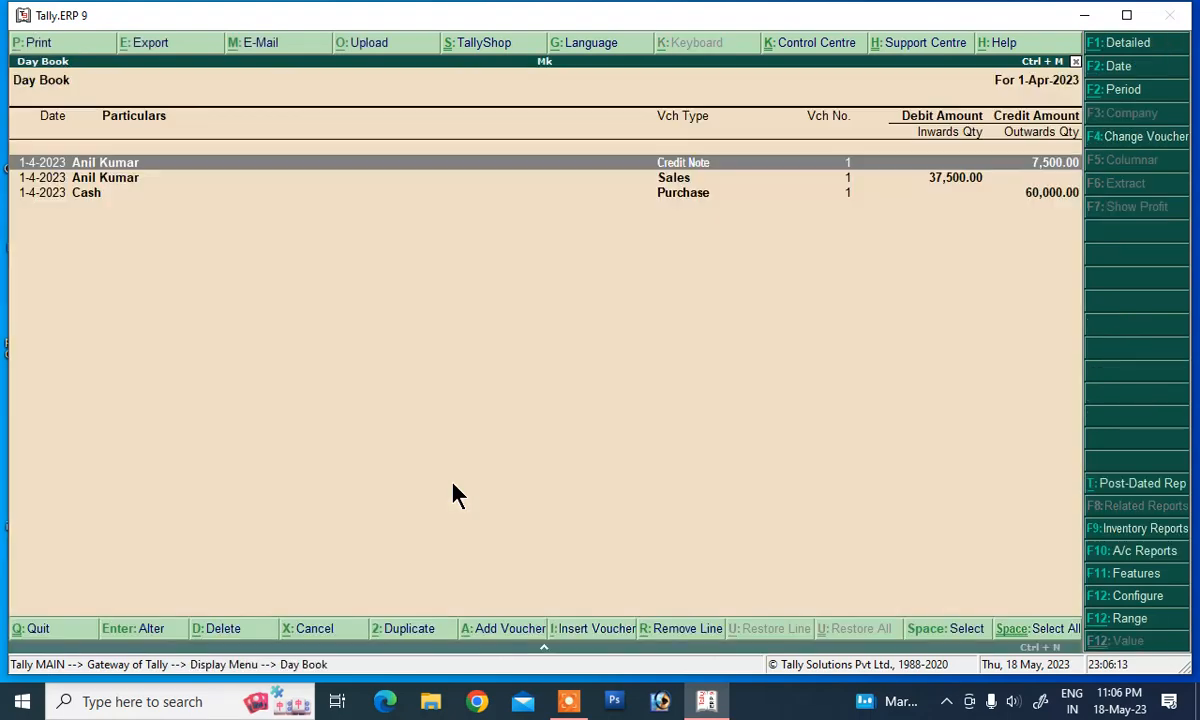
pyautogui.press('Down')
pyautogui.press('Down')
pyautogui.press('Home')
pyautogui.press('Return')
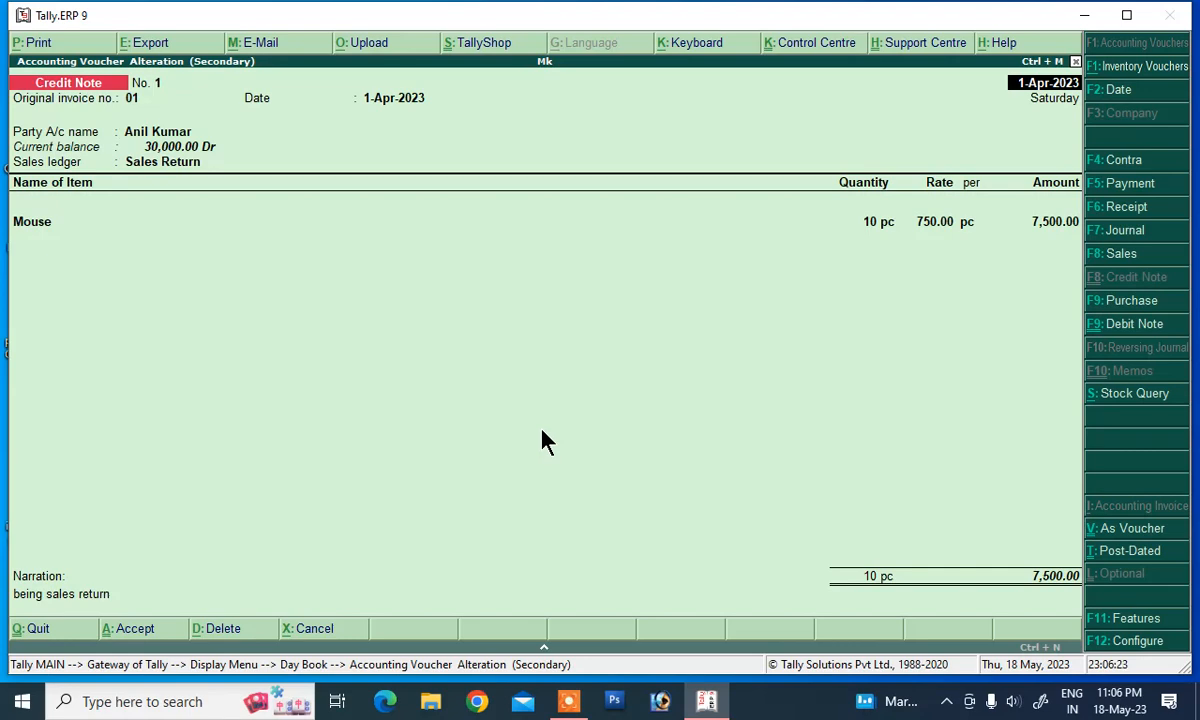
pyautogui.press('Escape')
pyautogui.press('Escape')
pyautogui.press('Return')
pyautogui.press('Escape')
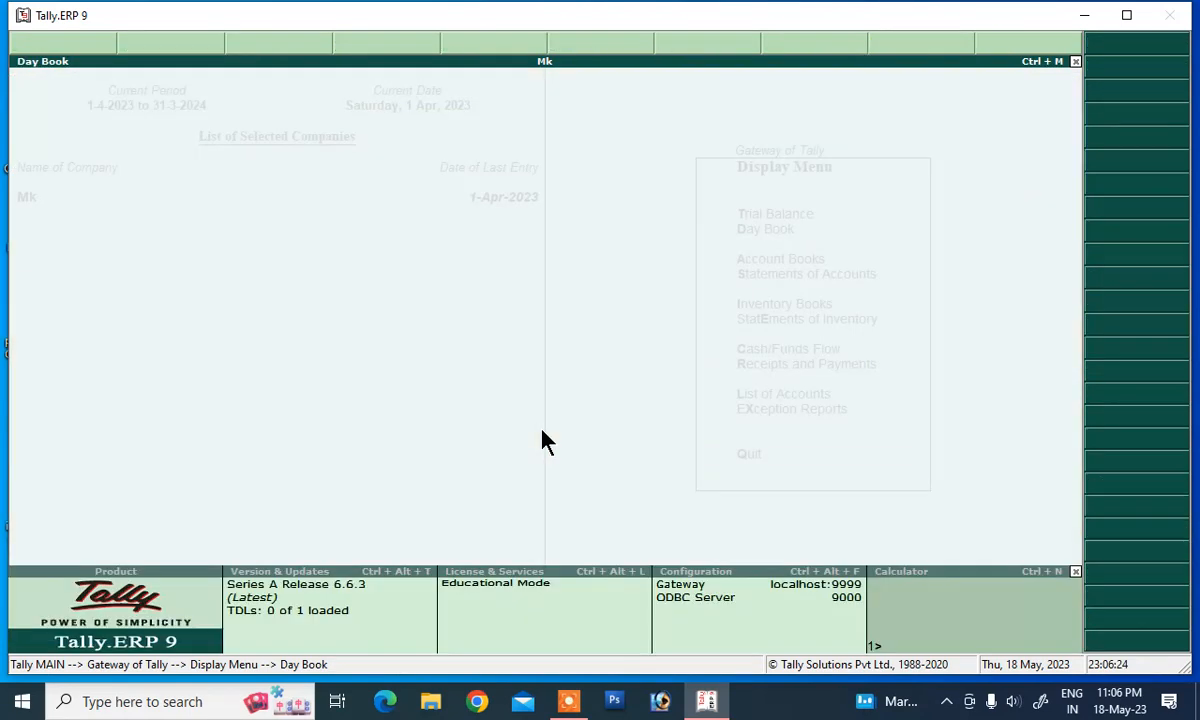
pyautogui.press('Escape')
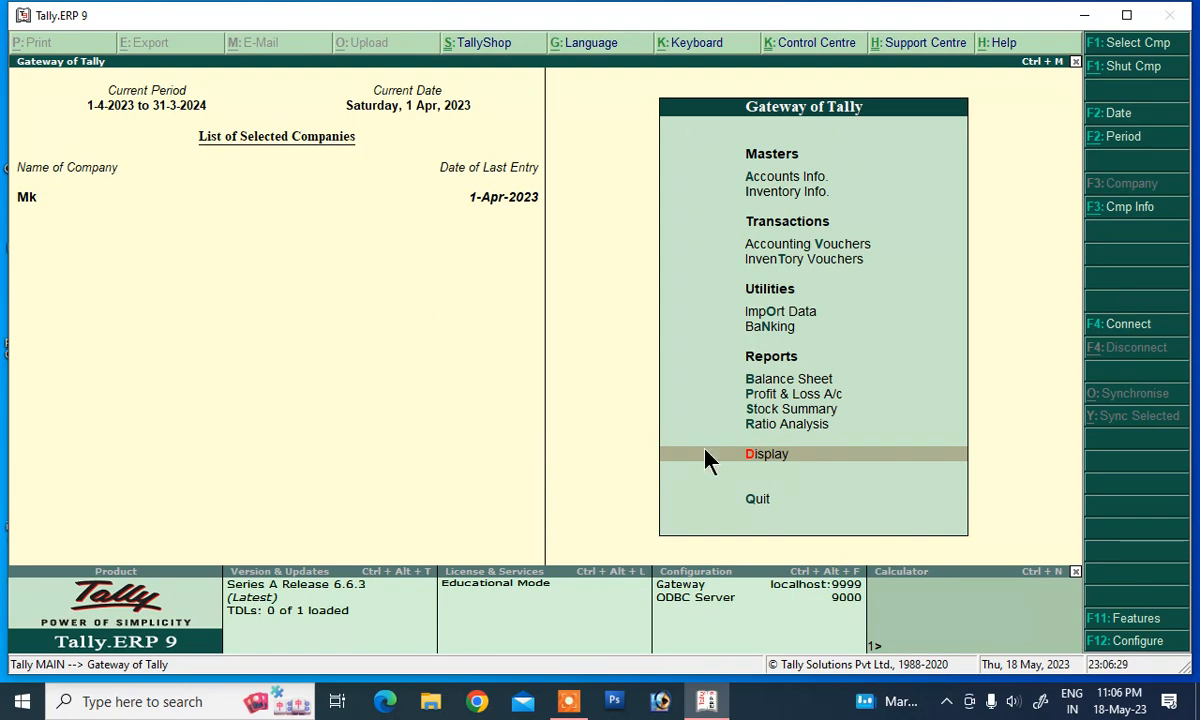
pyautogui.press('p')
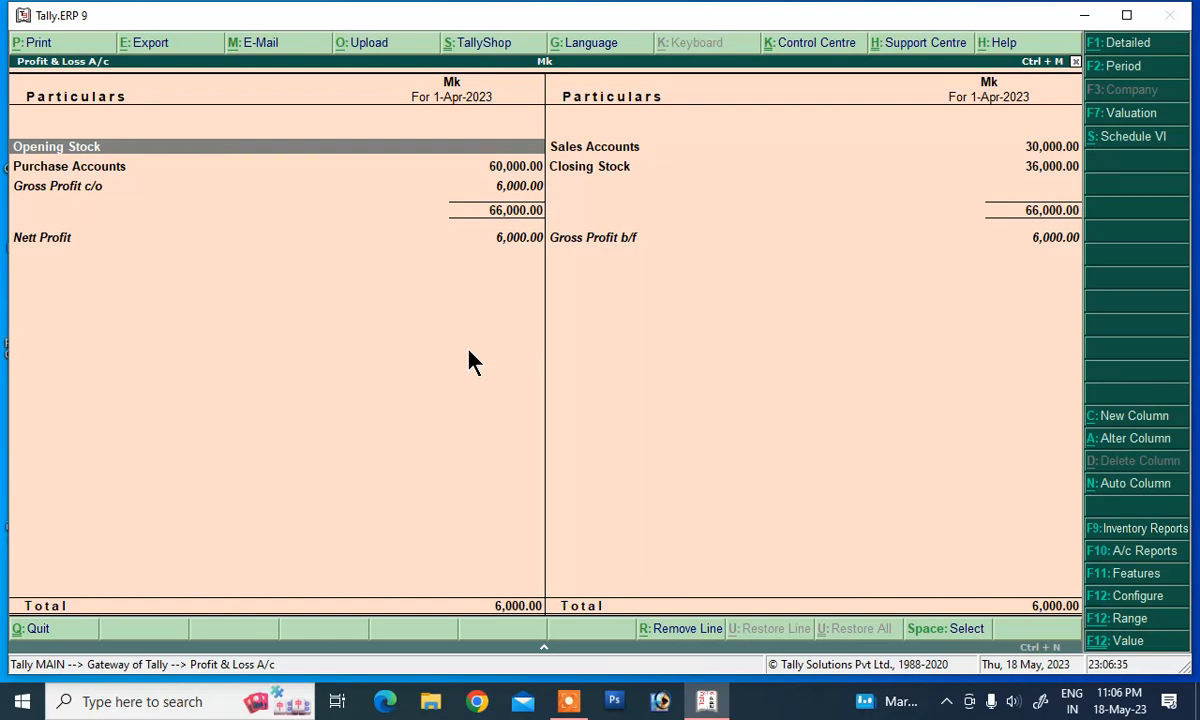
pyautogui.hotkey('alt', 'F1')
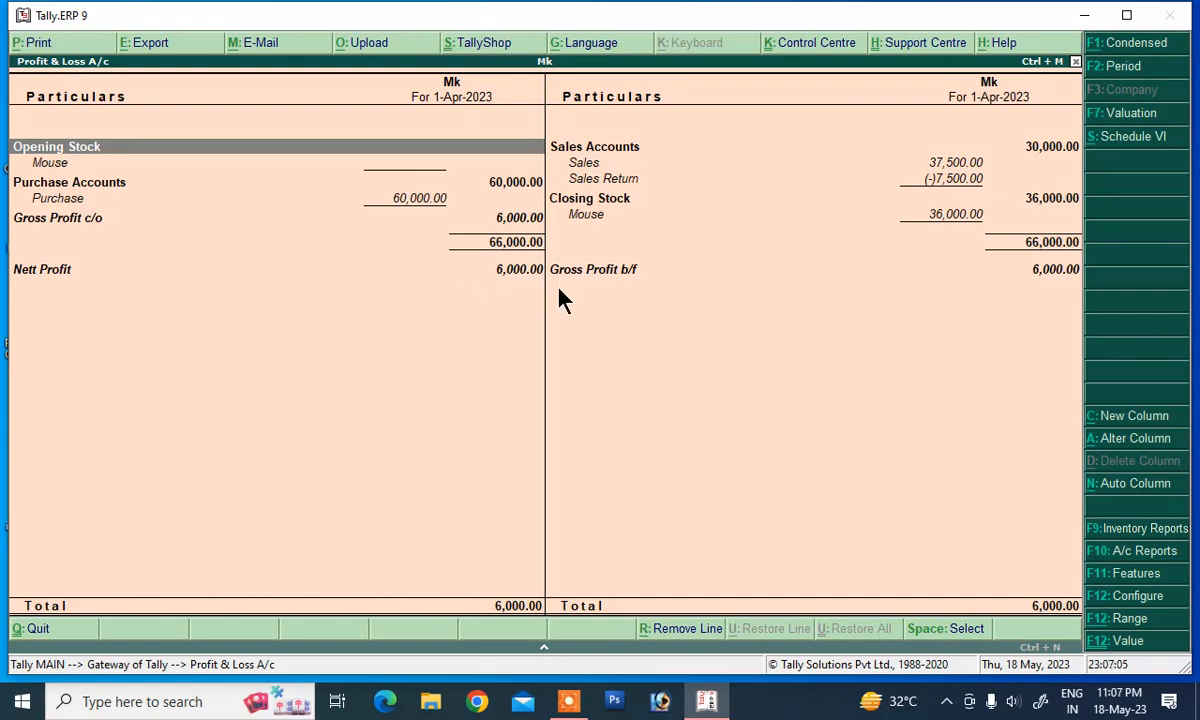
pyautogui.press('Escape')
pyautogui.press('Escape')
pyautogui.press('Escape')
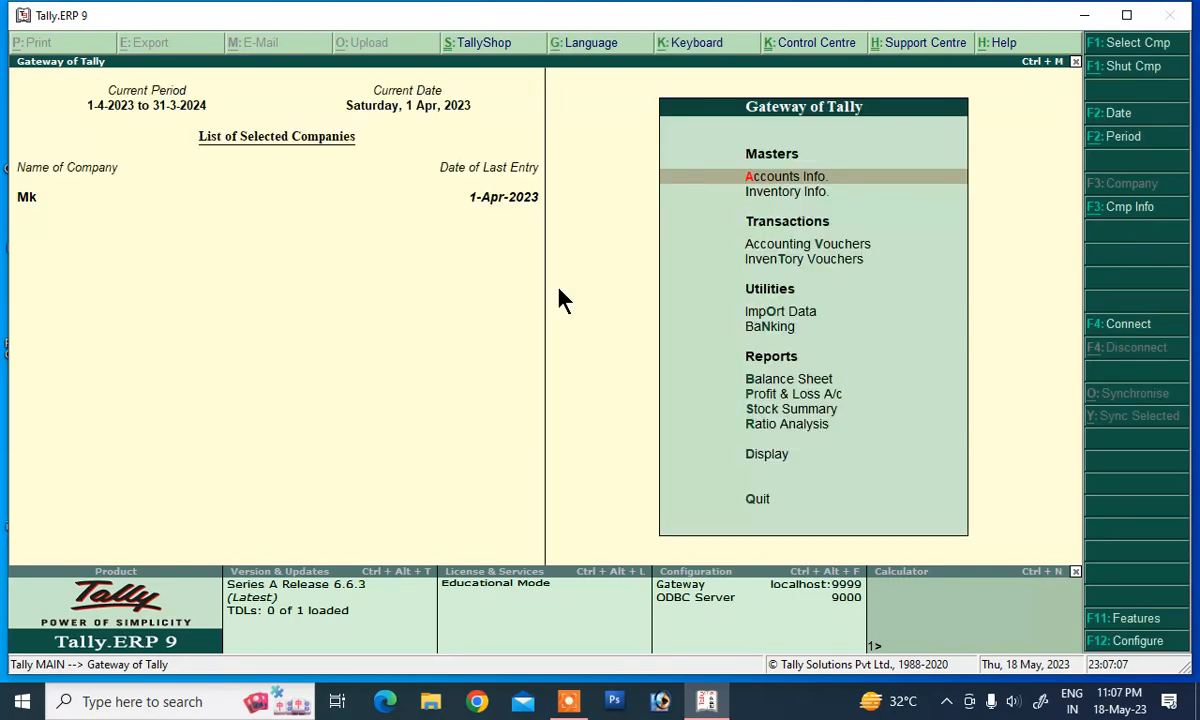
pyautogui.press('Down')
pyautogui.press('Down')
pyautogui.press('Down')
pyautogui.press('Down')
pyautogui.press('Down')
pyautogui.press('Down')
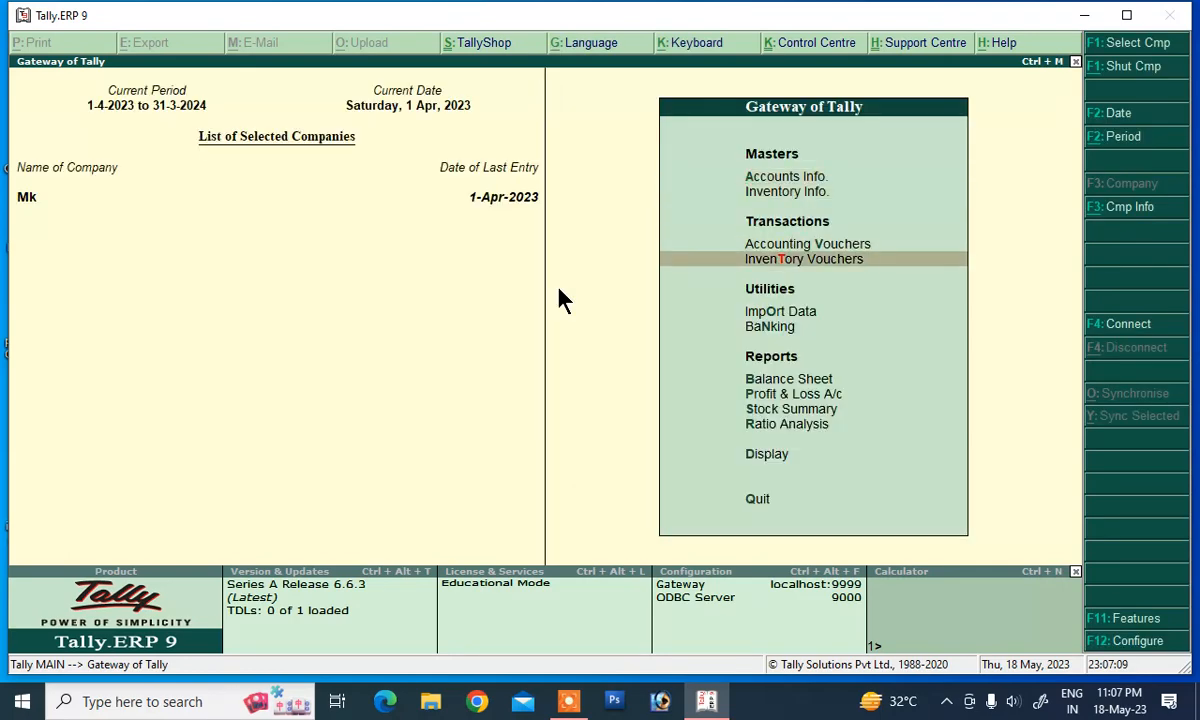
pyautogui.press('Return')
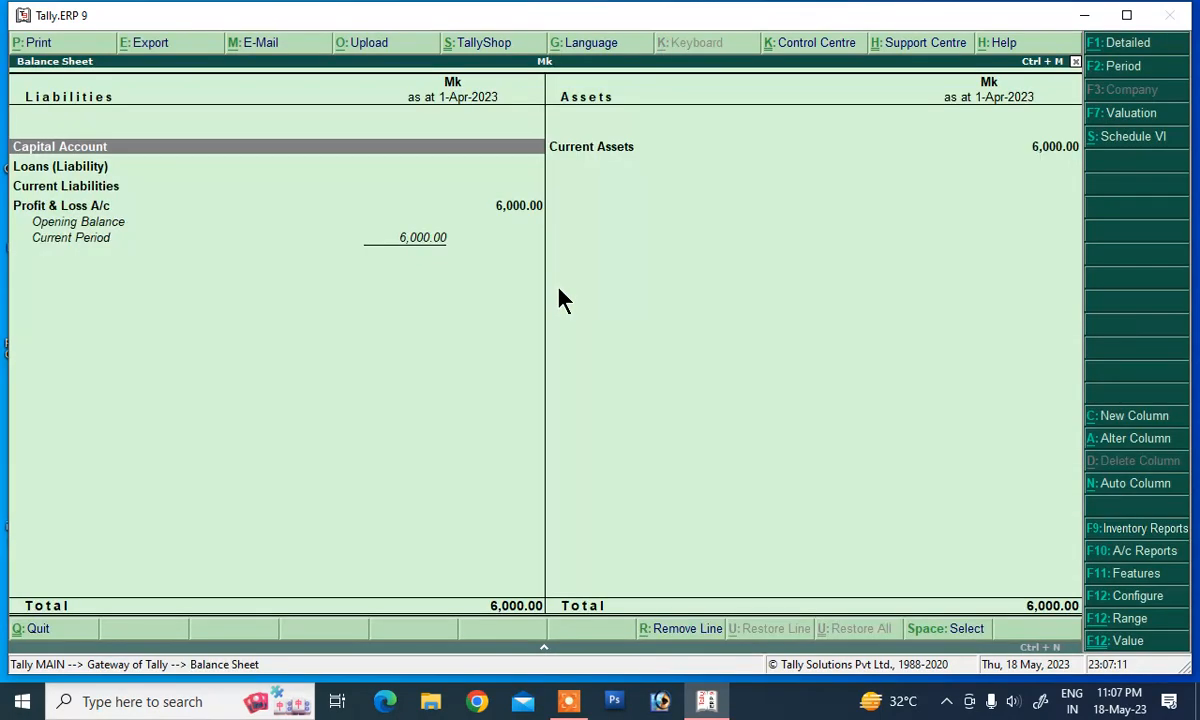
pyautogui.hotkey('alt', 'F1')
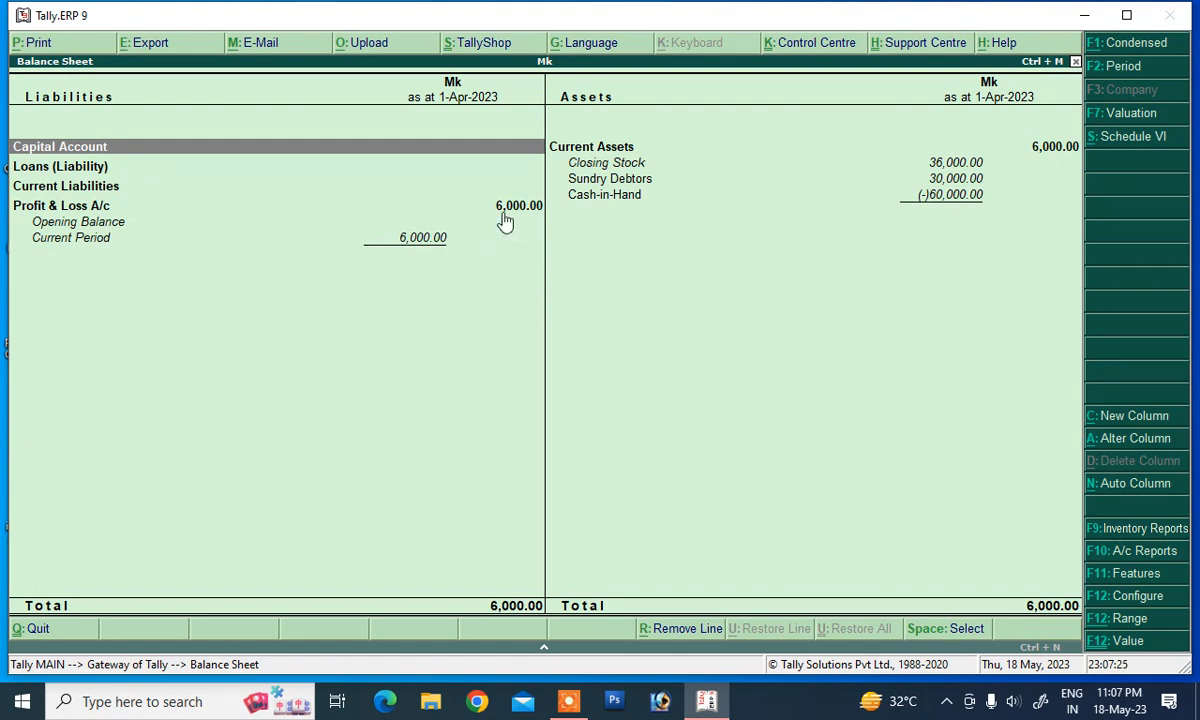
pyautogui.press('Escape')
pyautogui.press('Escape')
pyautogui.press('n')
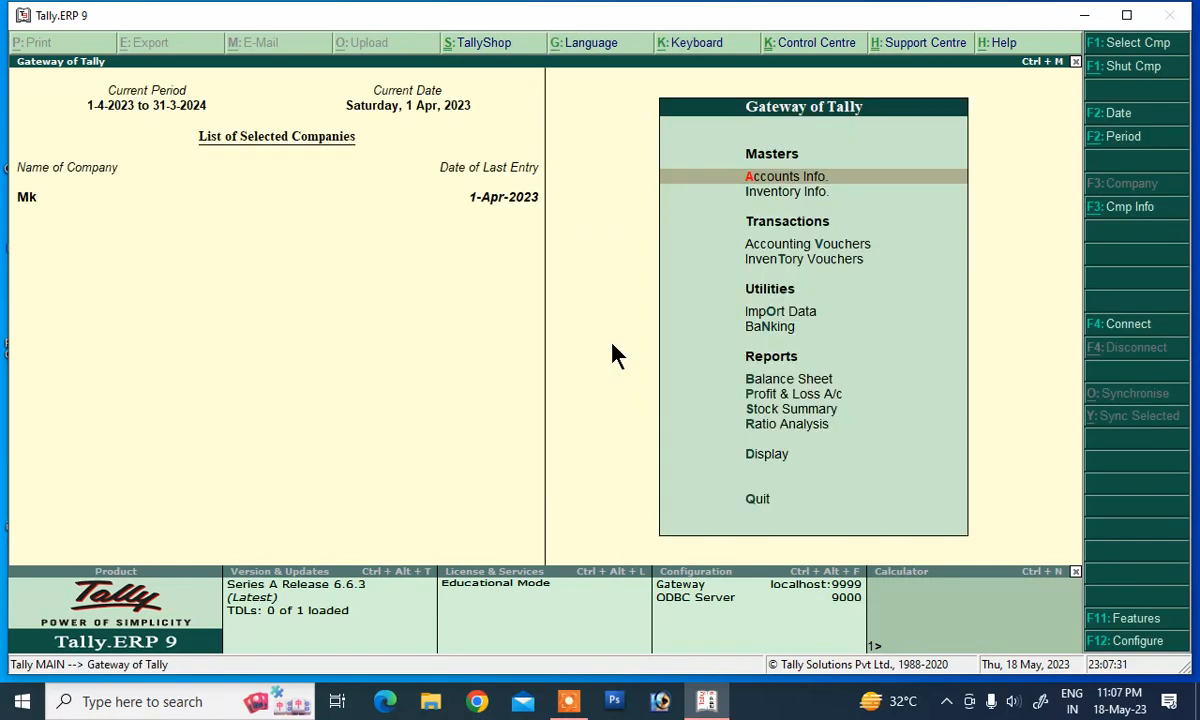
# Step: Open Sales voucher No. 2 with the customer as party and the Sales ledger
pyautogui.press('Down')
pyautogui.press('Down')
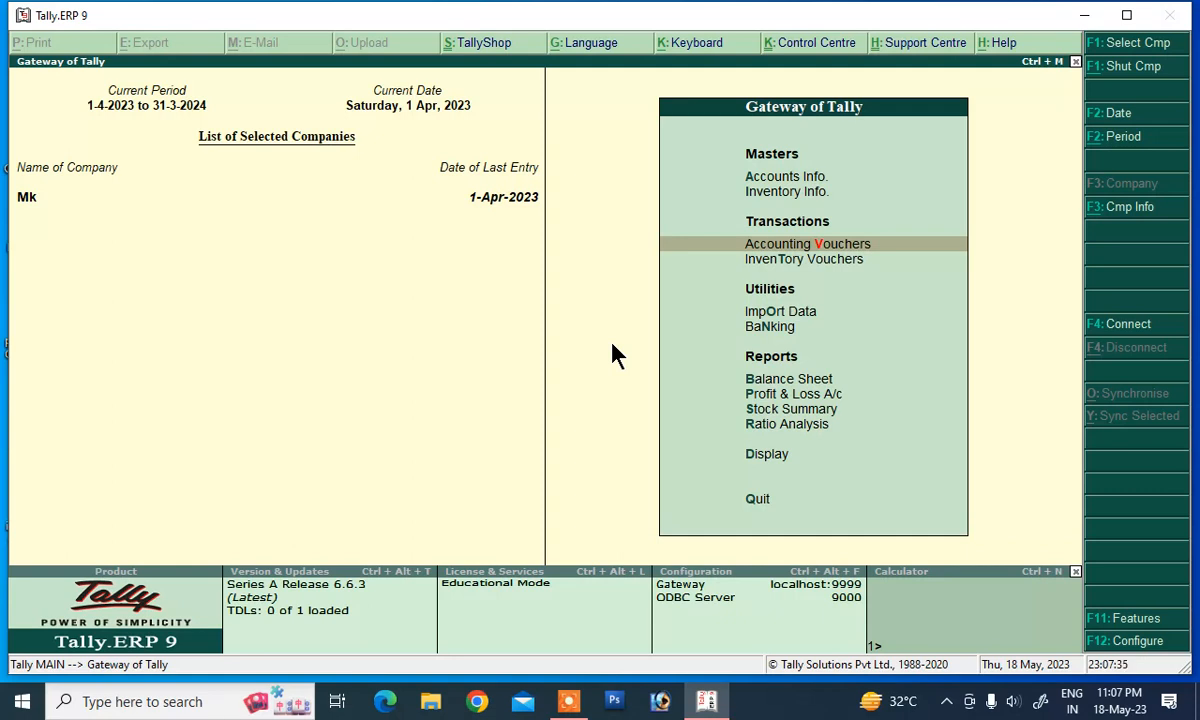
pyautogui.press('Return')
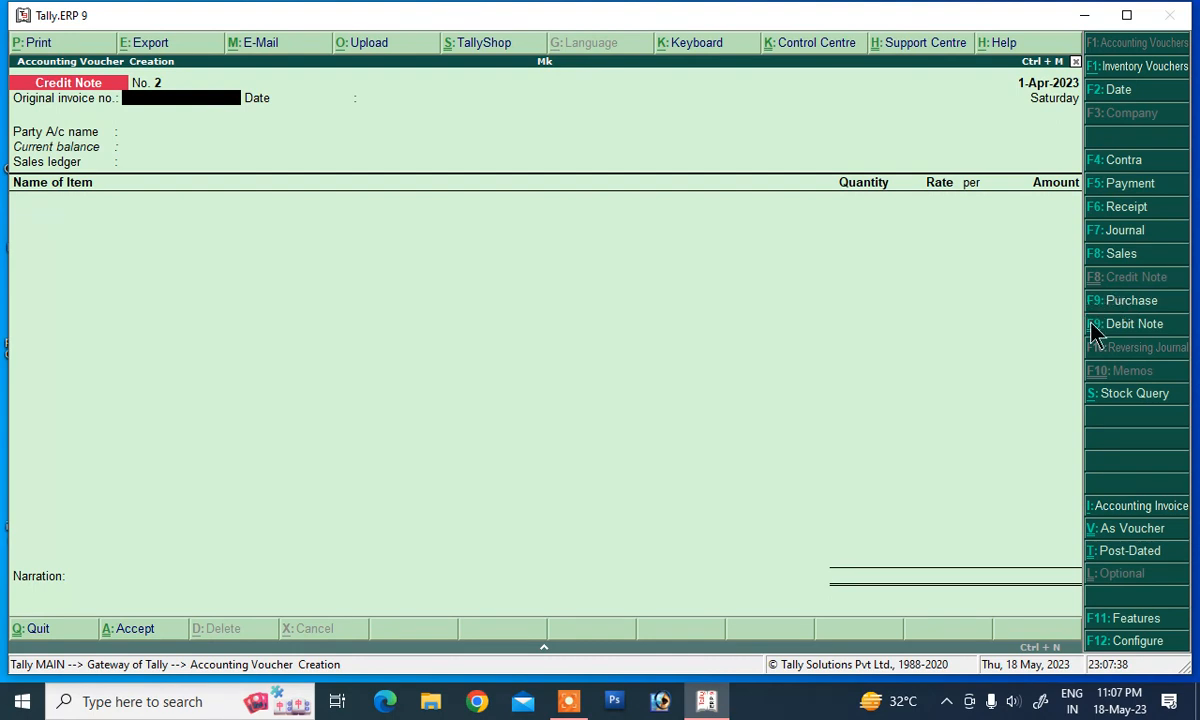
pyautogui.click(1110, 256)
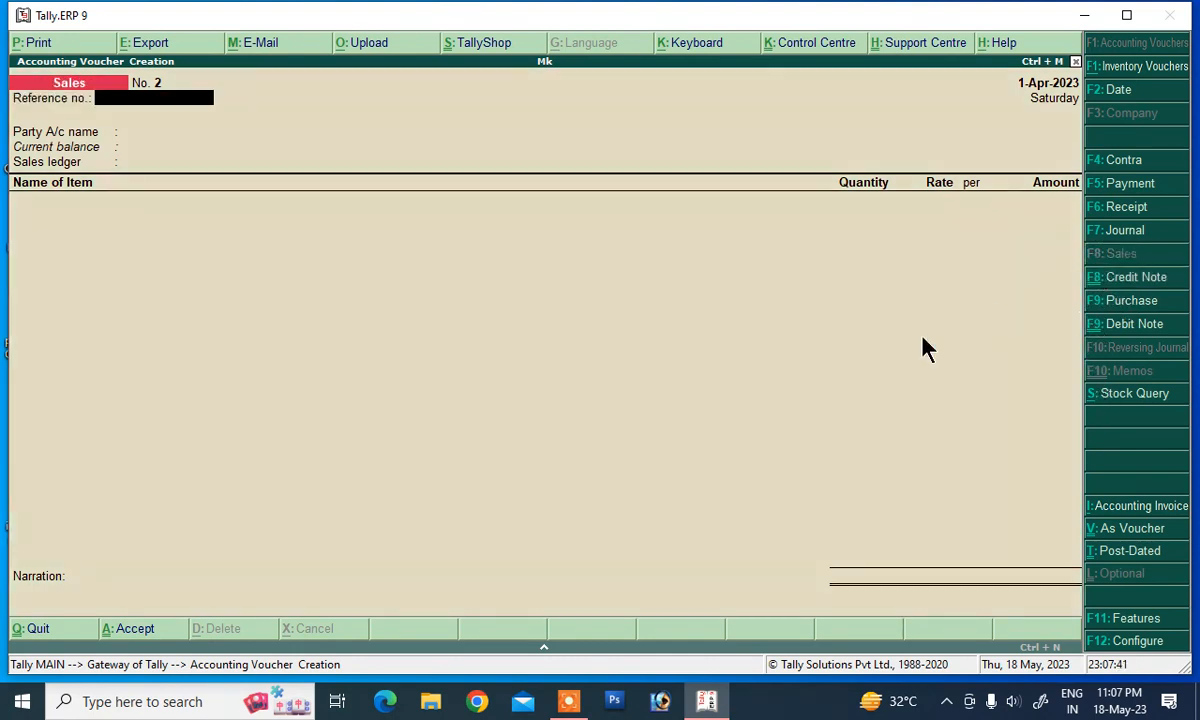
pyautogui.press('Return')
pyautogui.press('Return')
pyautogui.press('Return')
pyautogui.press('Return')
pyautogui.press('Return')
pyautogui.press('Return')
pyautogui.press('Return')
pyautogui.press('Return')
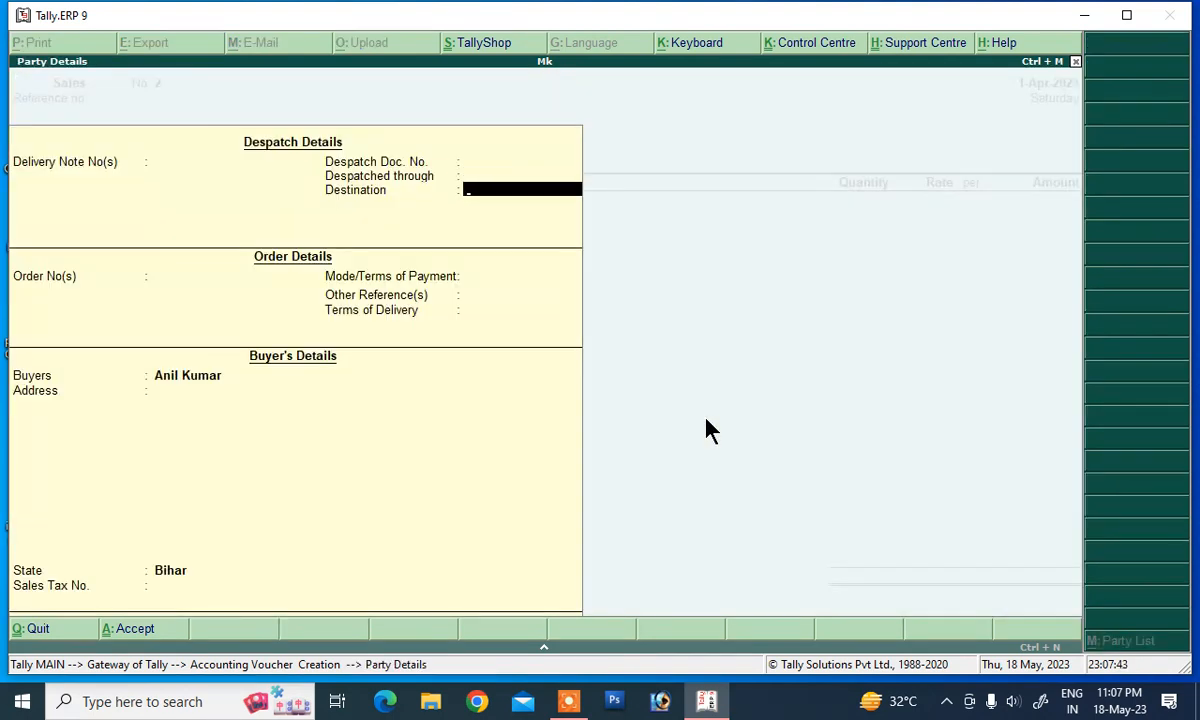
pyautogui.press('Return')
pyautogui.press('Return')
pyautogui.press('Return')
pyautogui.press('Return')
pyautogui.press('Return')
pyautogui.press('Return')
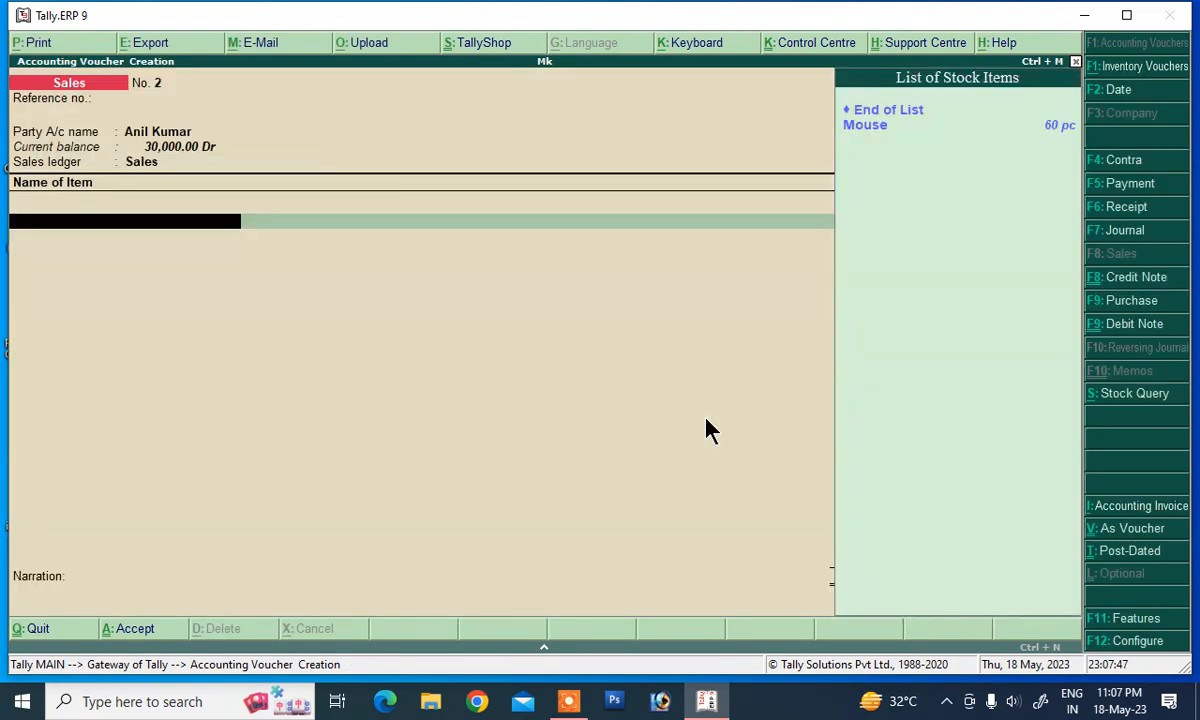
# Step: Select Mouse from the stock item list as the voucher's item
pyautogui.press('Down')
pyautogui.press('Return')
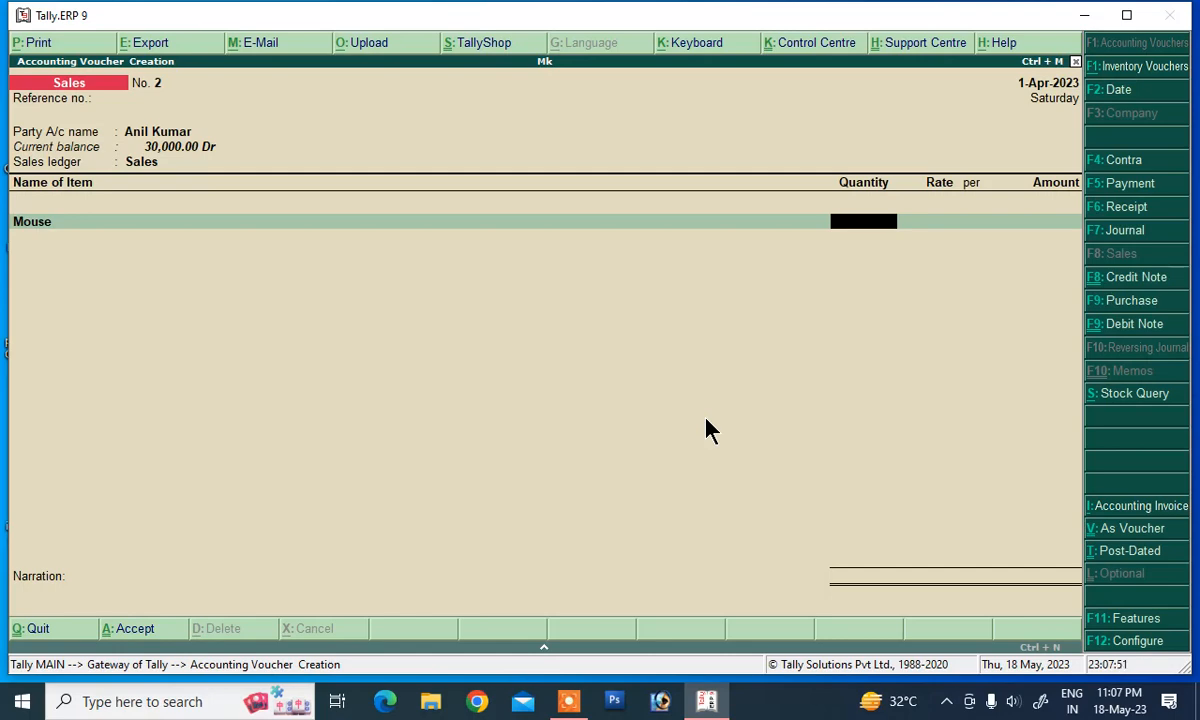
pyautogui.press('F12')
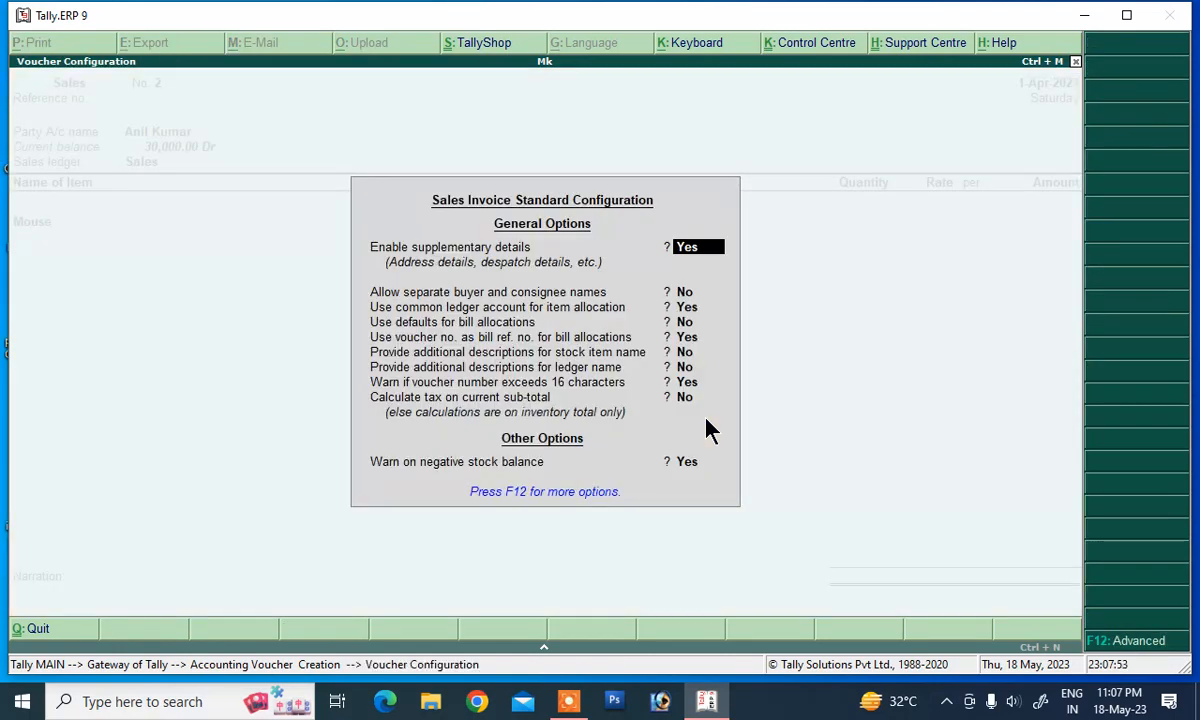
pyautogui.press('Escape')
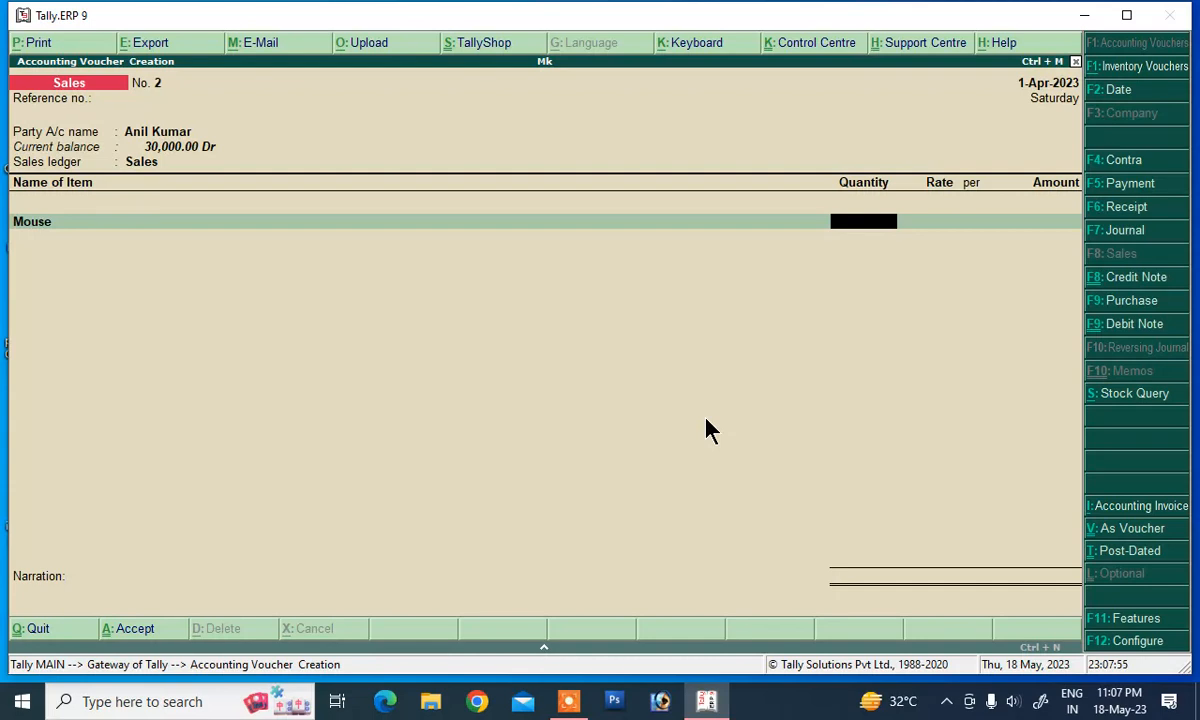
pyautogui.press('BackSpace')
pyautogui.press('Return')
pyautogui.press('BackSpace')
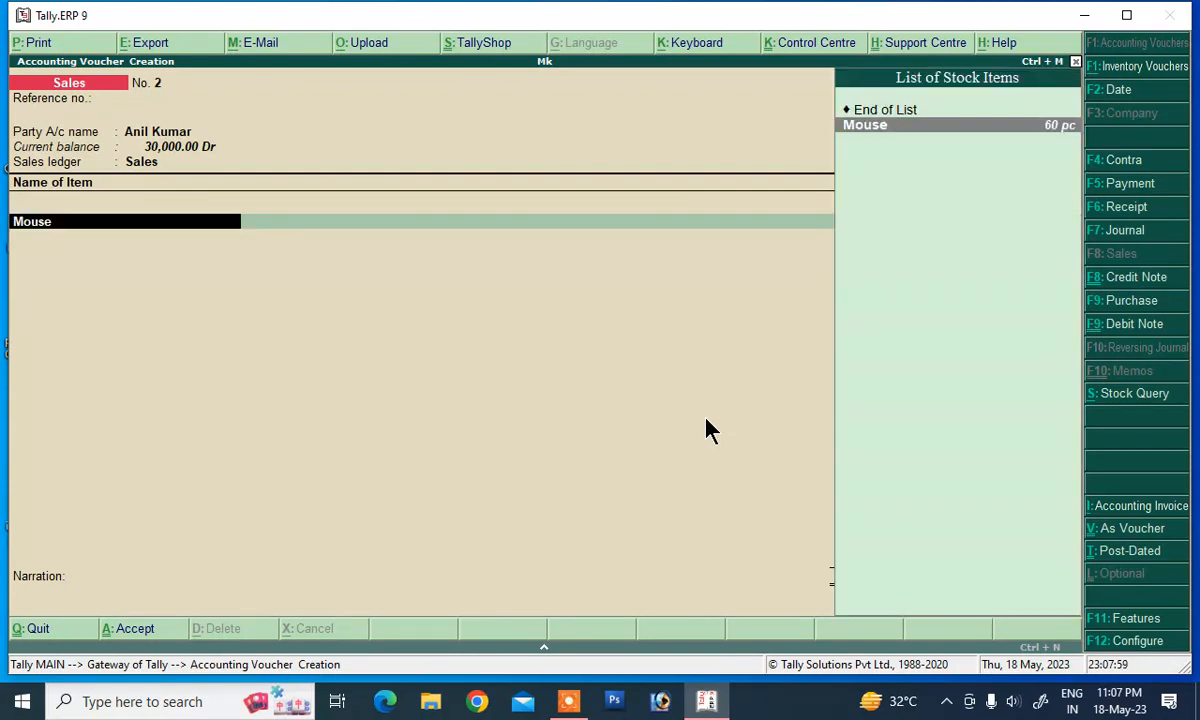